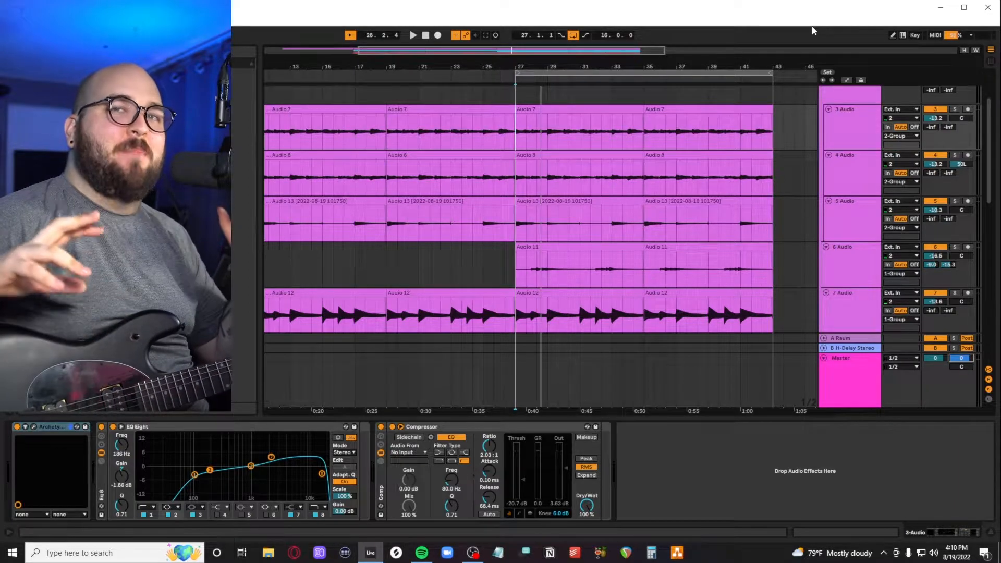
Step: Solo tracks 3 and 4, play their Audio 7 and Audio 8 clips from bar 27, and pan track 3 to 50R
scroll(600, 220, down, 12)
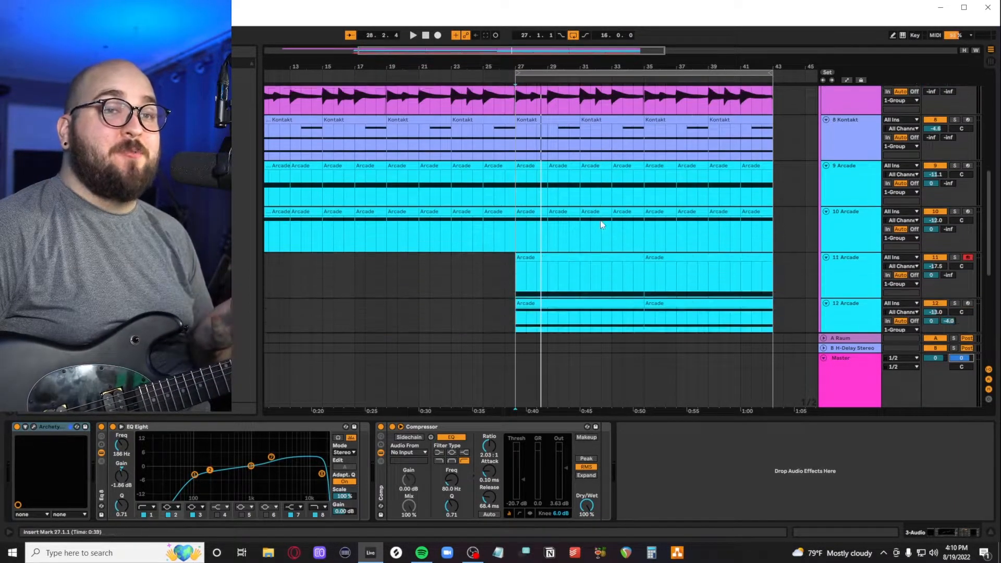
scroll(727, 291, down, 1)
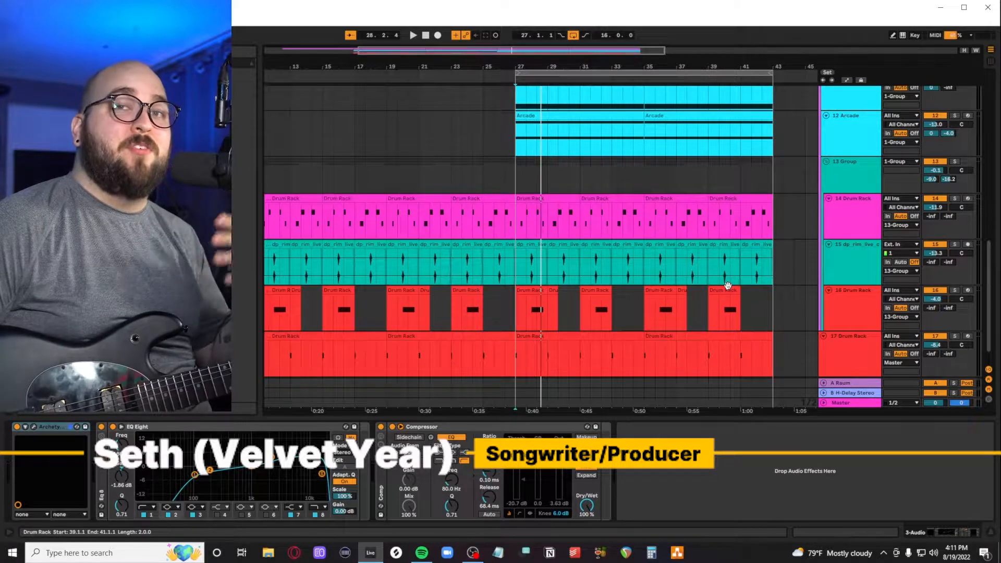
scroll(625, 296, up, 4)
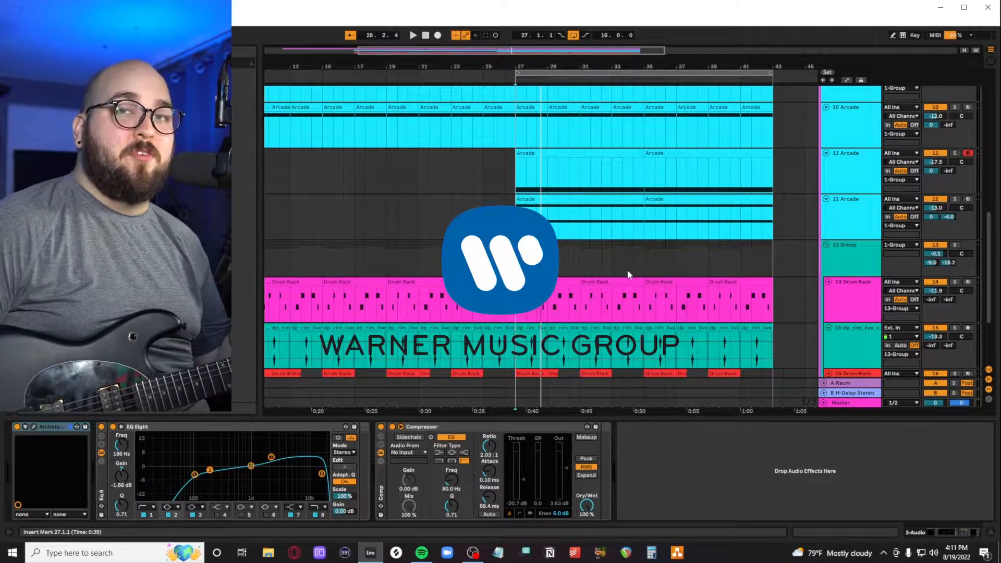
scroll(590, 242, up, 10)
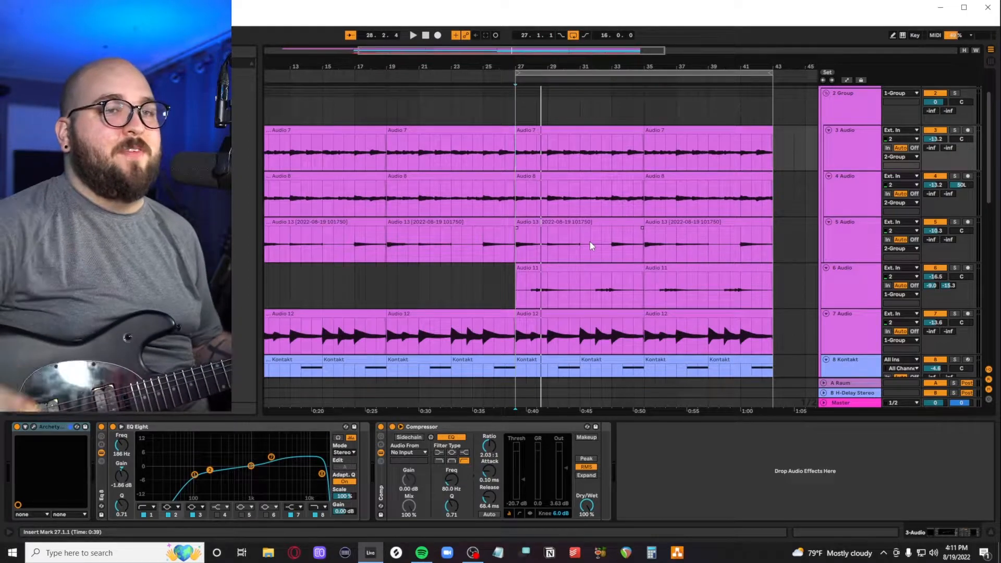
shift+click(643, 214)
shift+click(643, 228)
key(z)
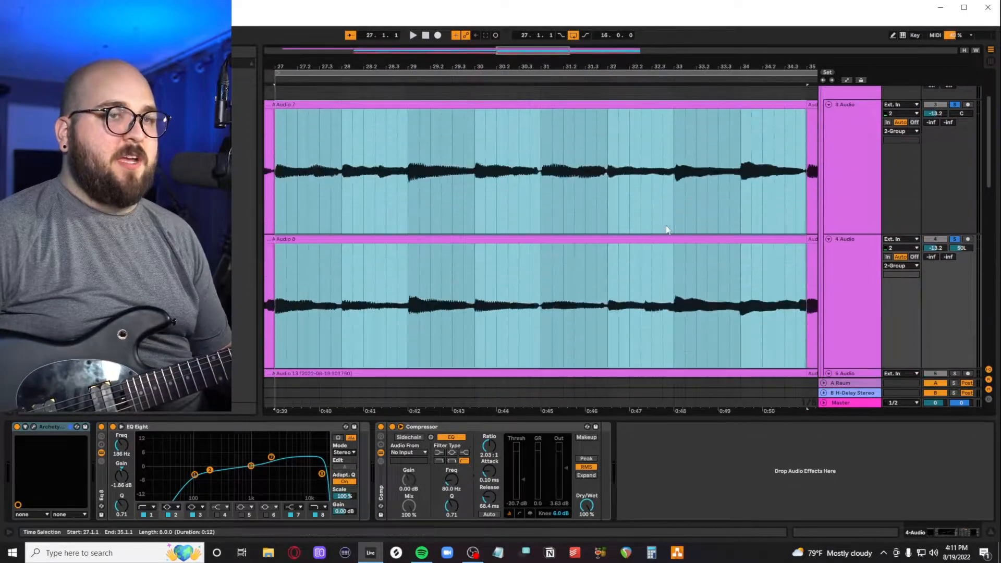
key(space)
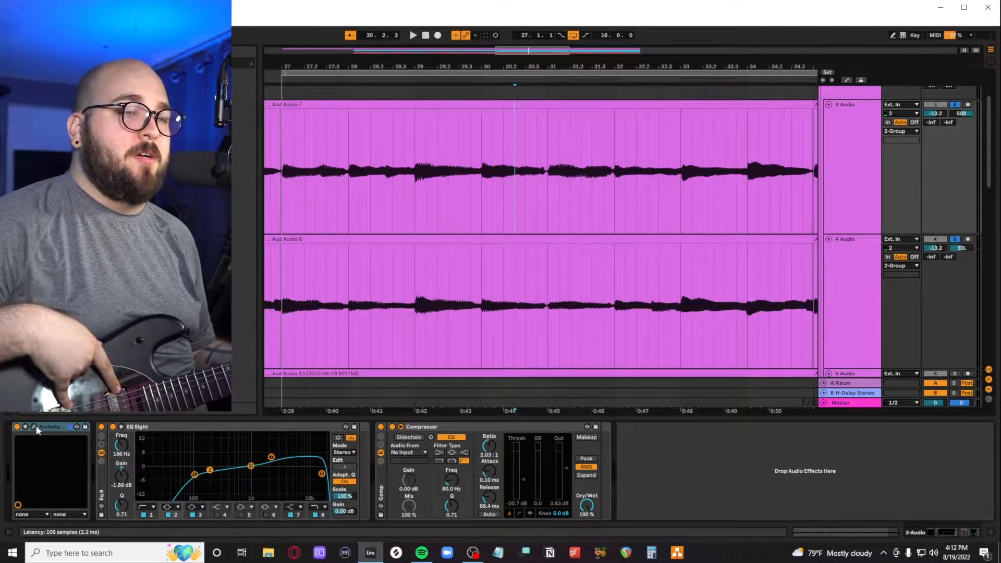
Step: Review the device chain on the 3 Audio track: Archetype Gojira's amp and equalizer, EQ Eight and Compressor
click(34, 427)
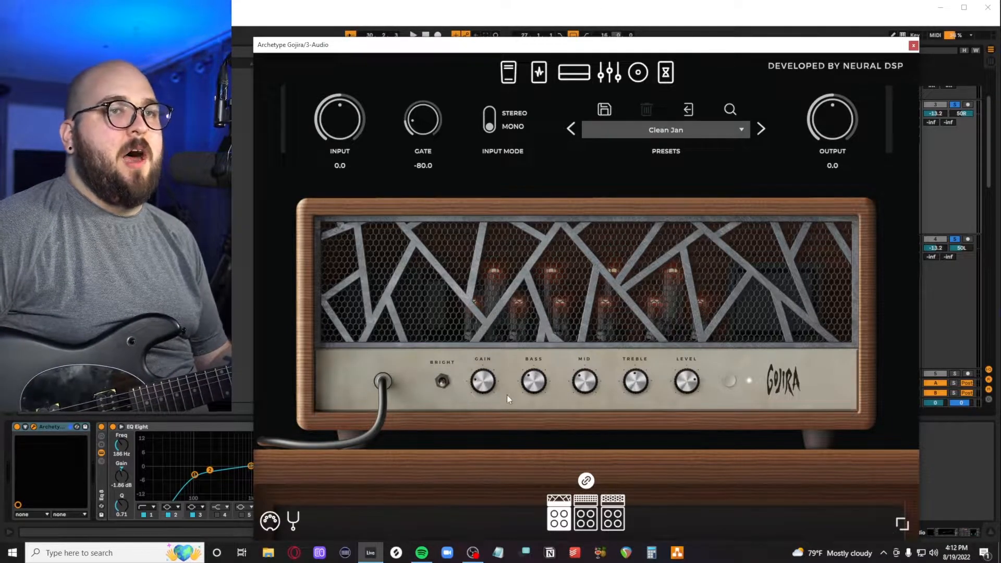
click(608, 72)
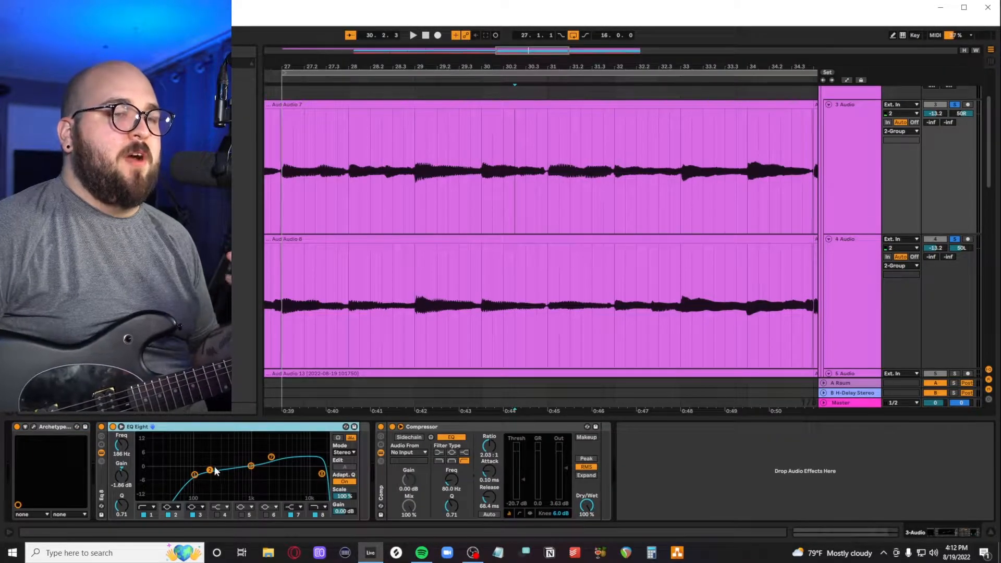
click(383, 481)
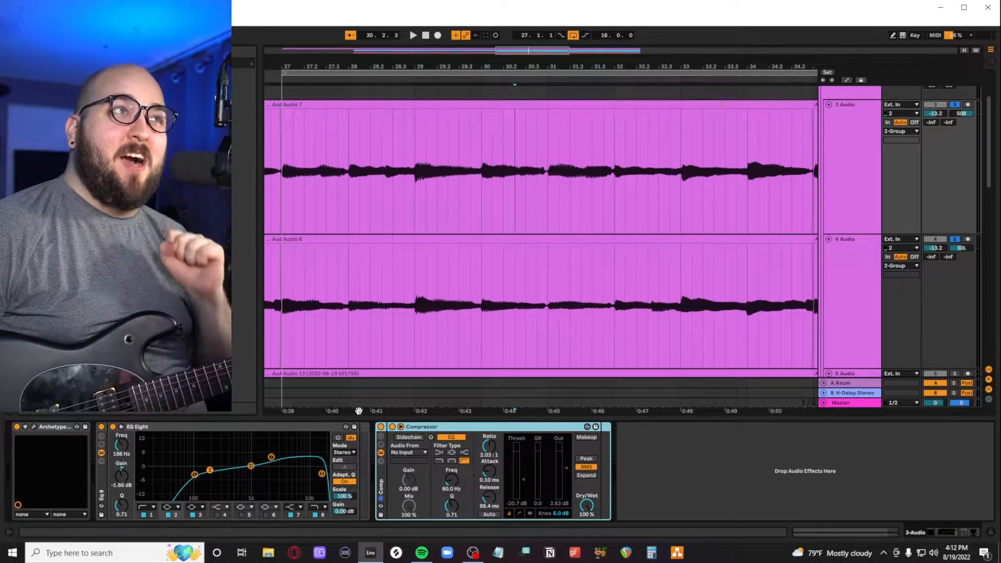
click(62, 430)
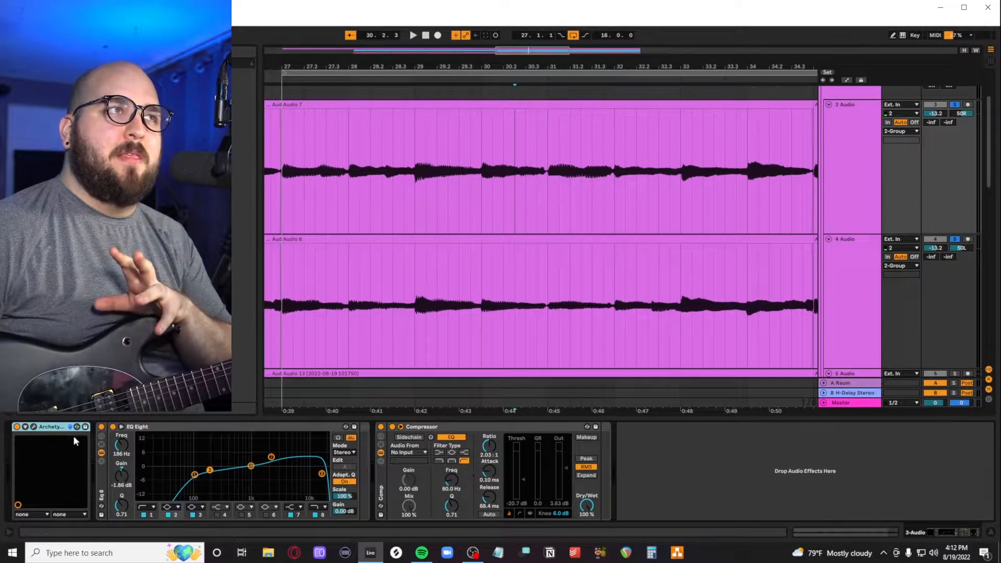
scroll(775, 271, up, 1)
click(846, 203)
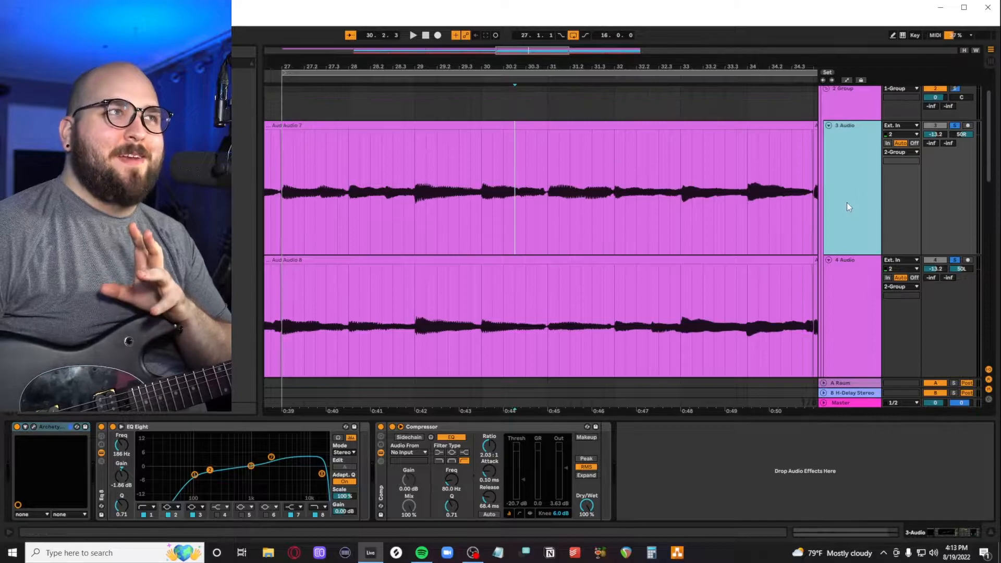
click(846, 97)
click(713, 150)
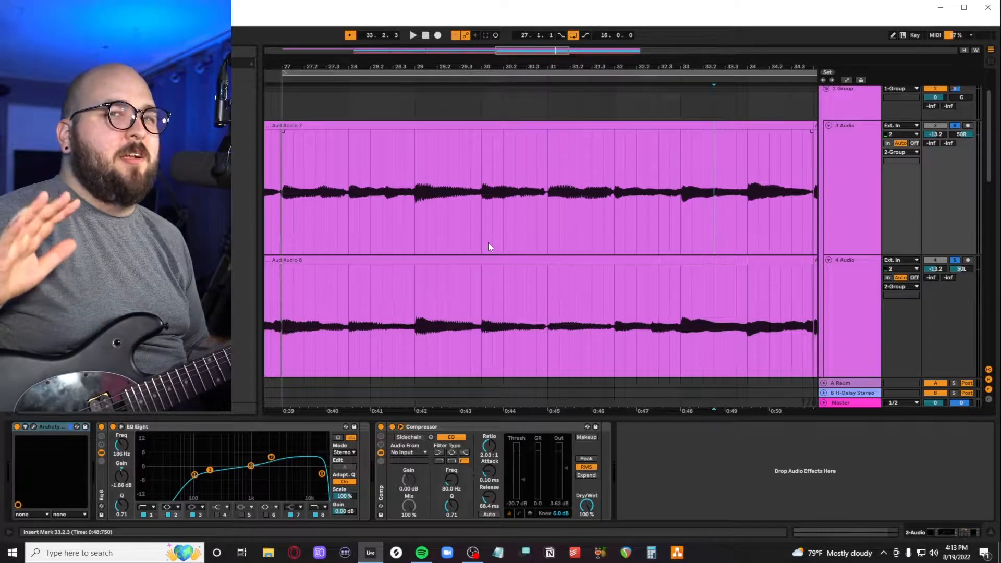
mouse_move(284, 214)
mouse_down()
mouse_move(606, 258)
mouse_move(730, 288)
mouse_up()
click(614, 197)
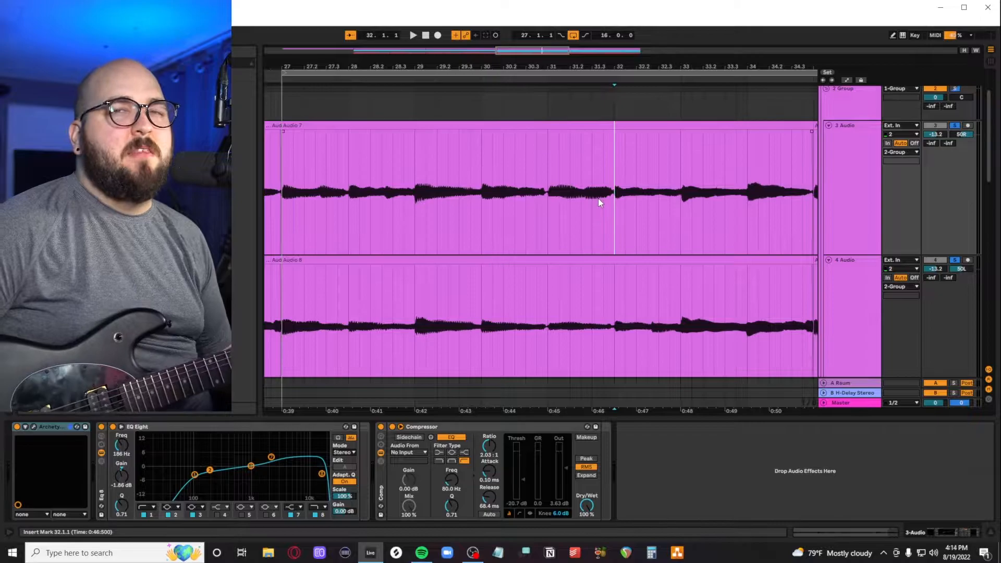
Step: Solo the 5 Audio track and play its Audio 13 clip from bar 27
key(x)
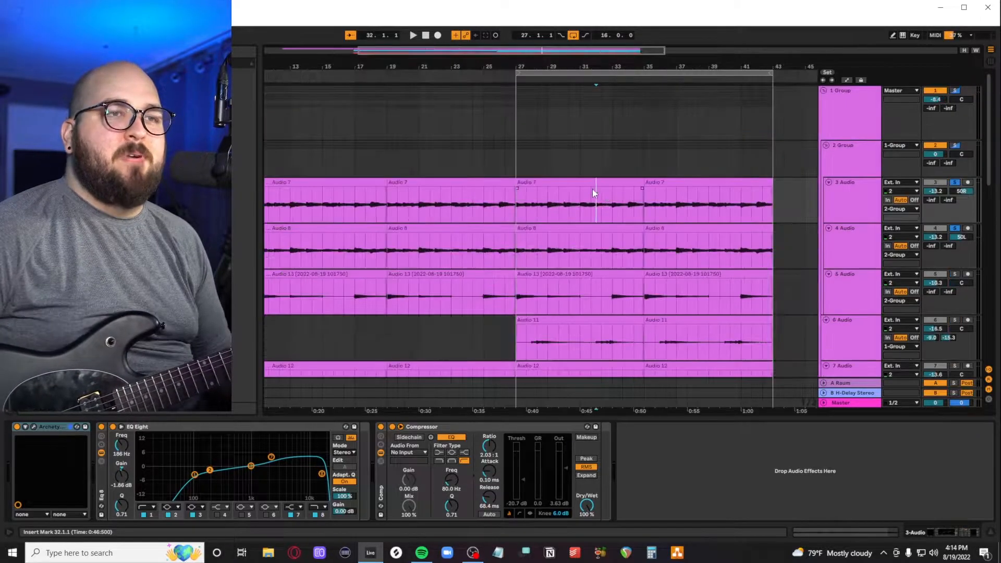
scroll(579, 245, down, 3)
click(547, 255)
key(z)
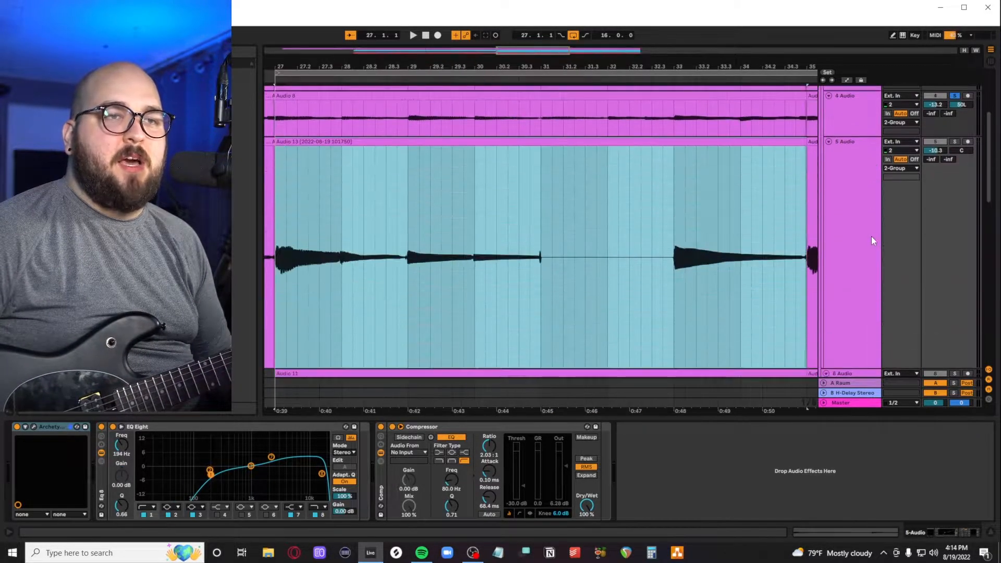
click(954, 142)
click(843, 214)
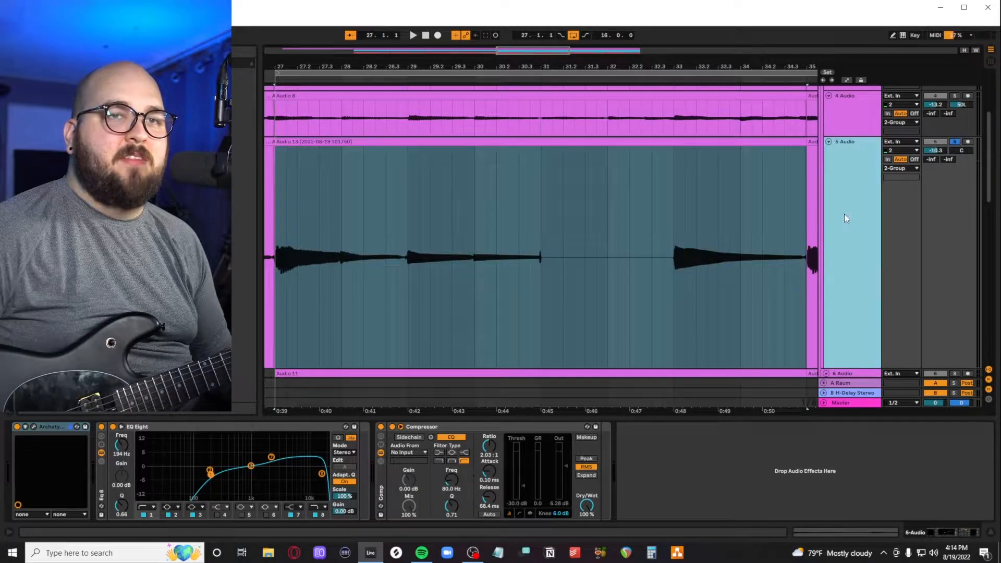
click(343, 269)
click(276, 270)
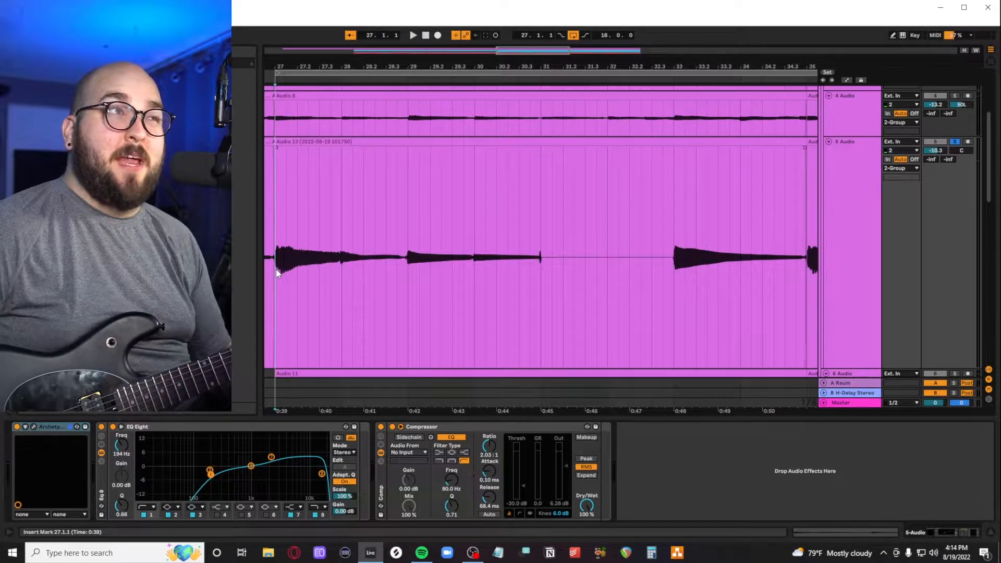
key(space)
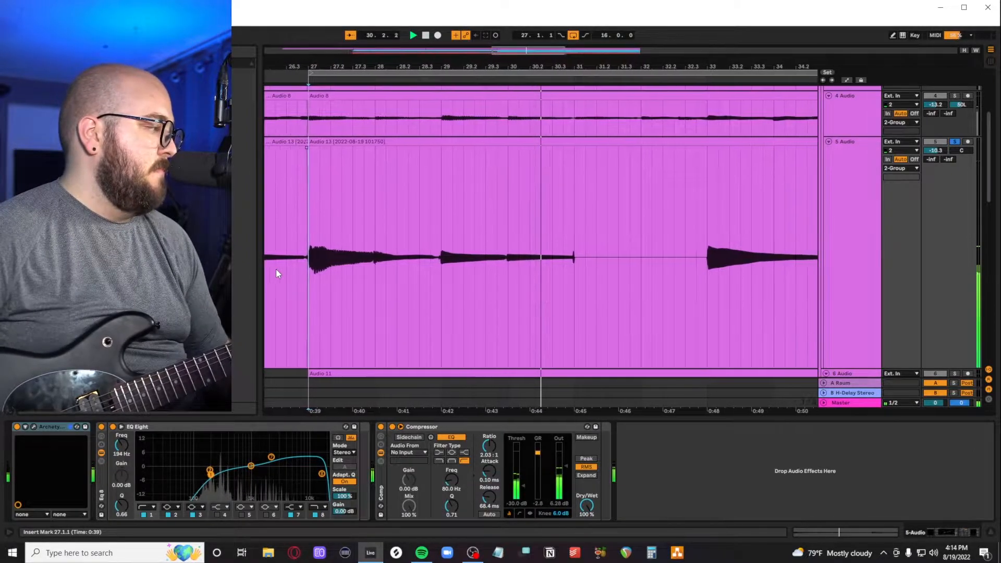
key(space)
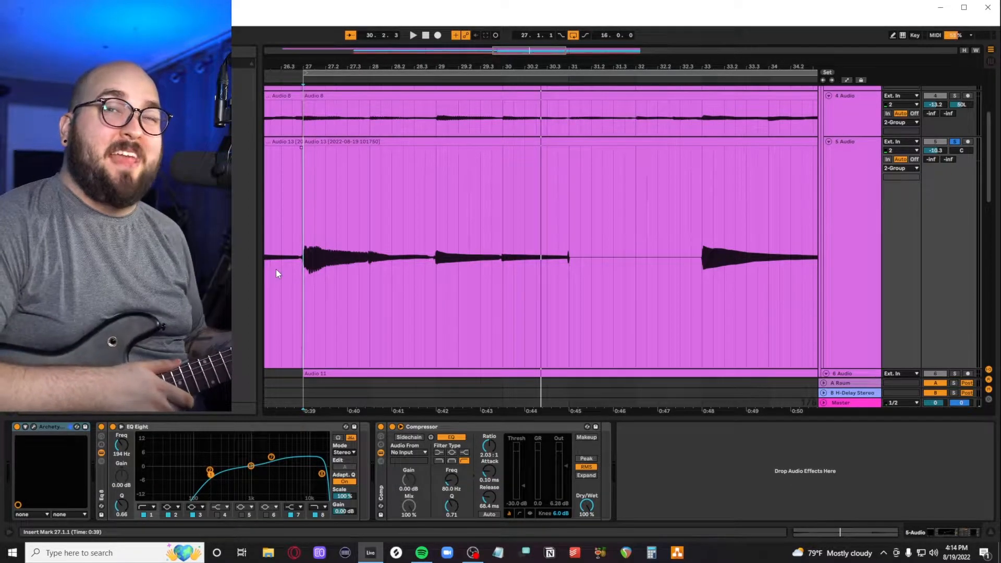
Step: Review the Archetype Gojira amp settings and the EQ Eight curve on the 5 Audio track
click(302, 273)
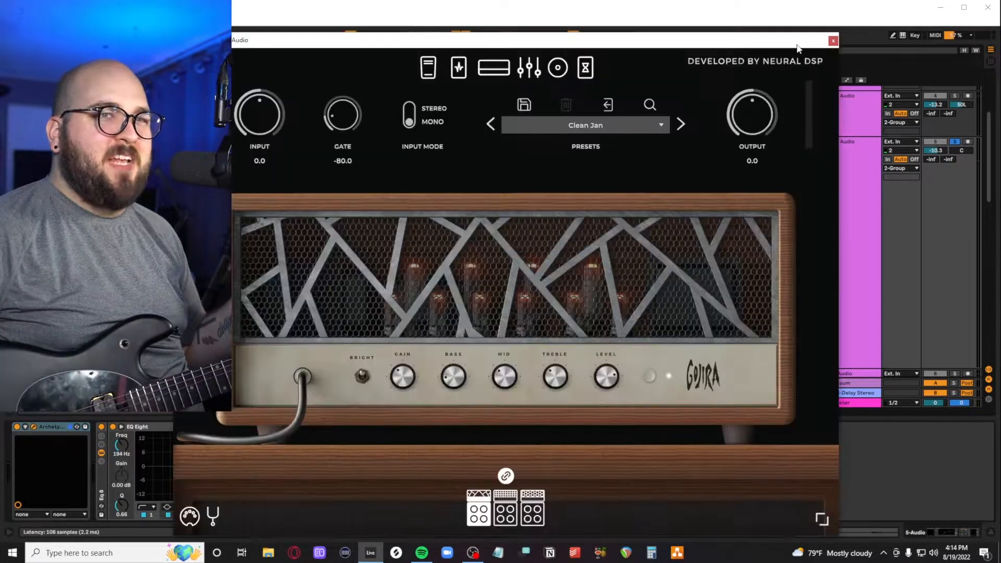
click(833, 41)
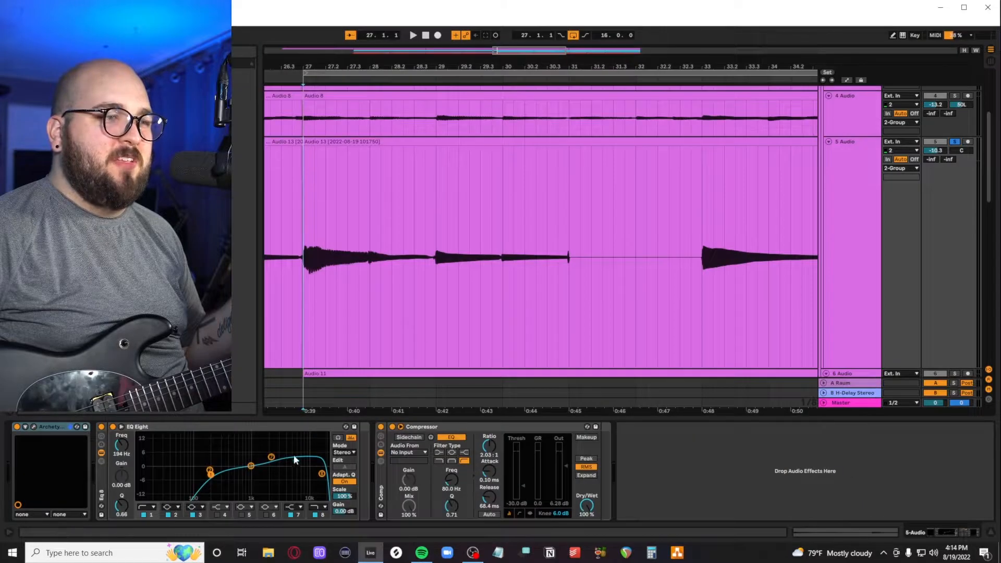
click(200, 431)
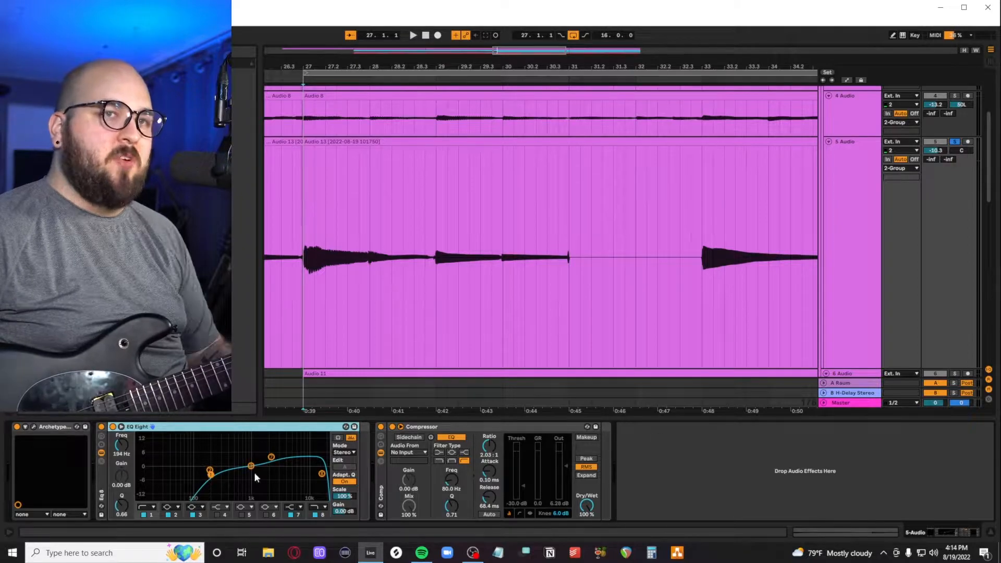
Step: Solo the 6 Audio track and play its Audio 11 clip from bar 27
key(x)
drag(318, 289, 427, 290)
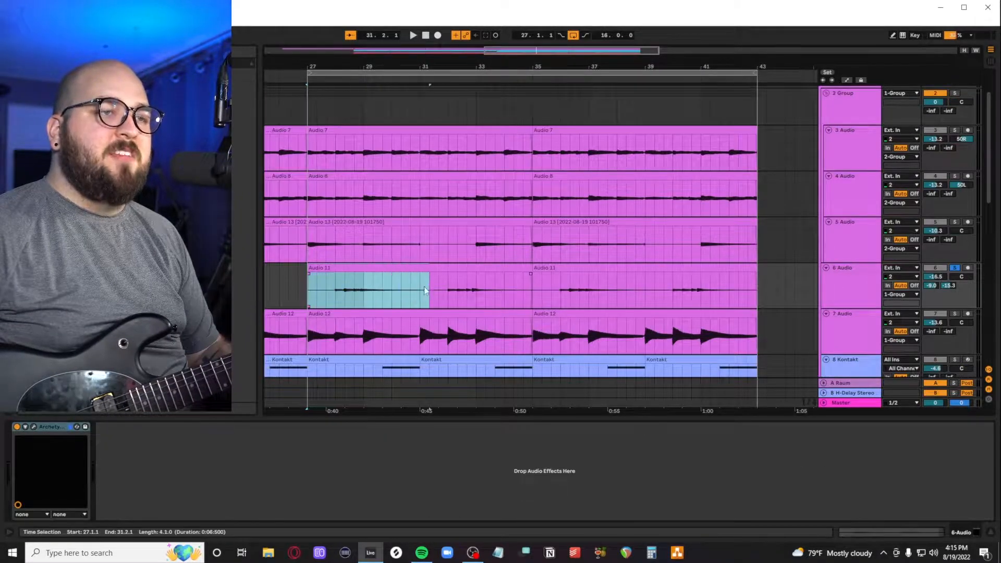
key(z)
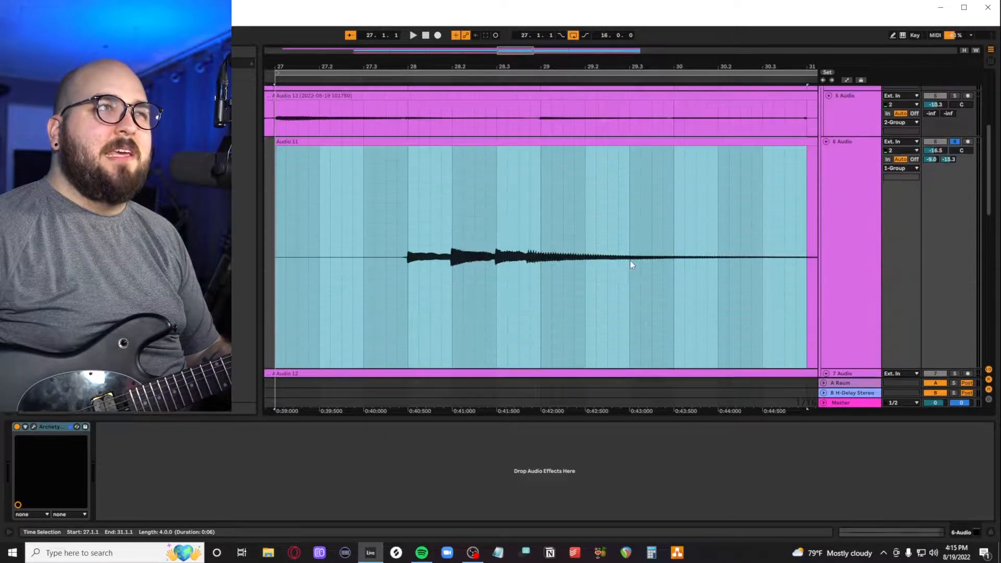
click(275, 242)
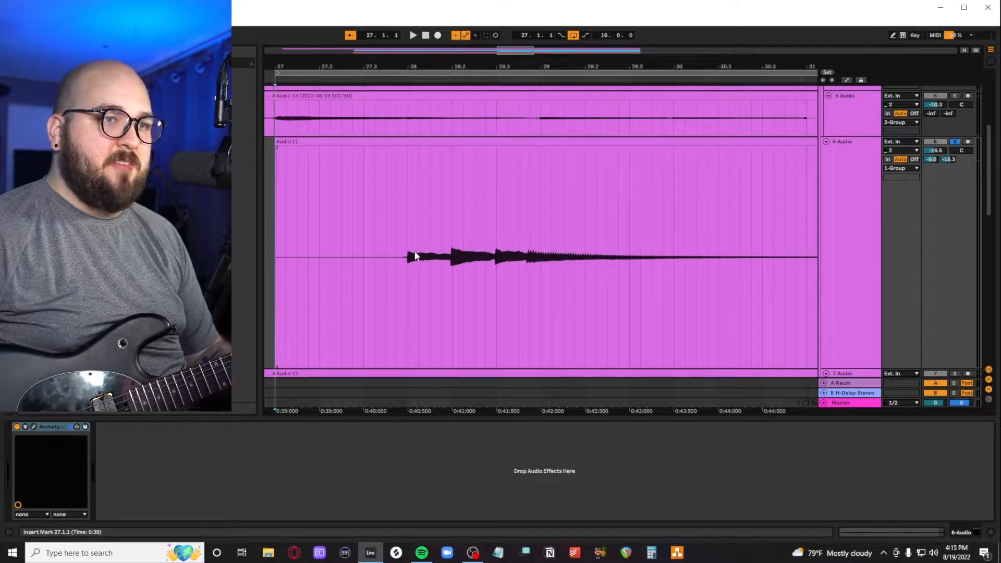
key(space)
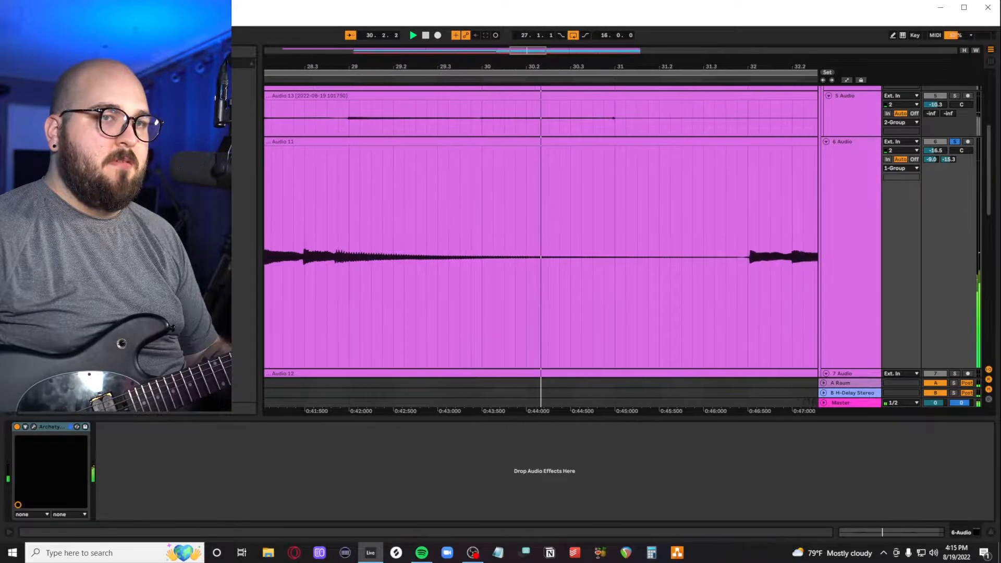
Step: Switch off the CHR pedal in the 6 Audio track's Archetype Gojira and play the part without it
key(ctrl+alt+p)
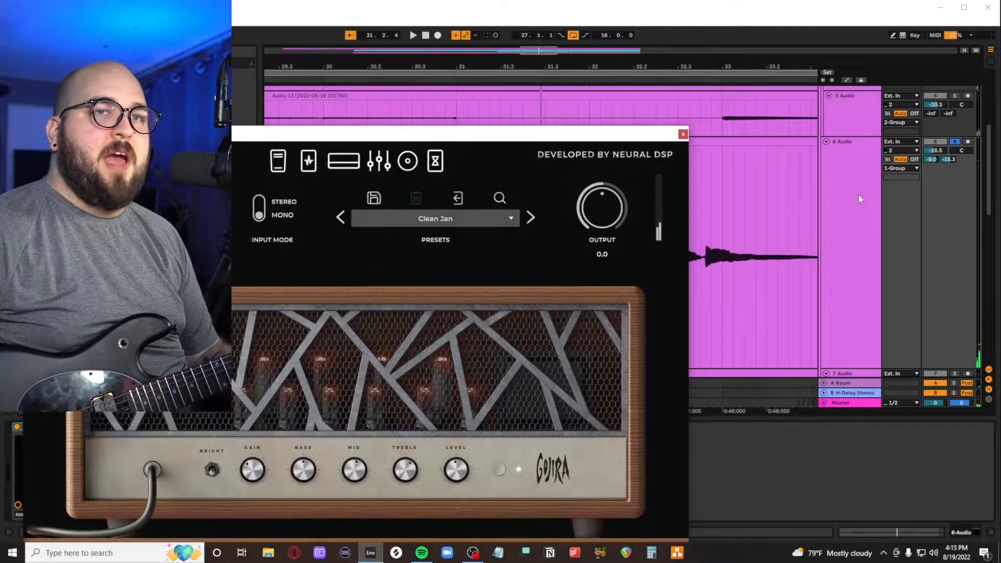
click(833, 232)
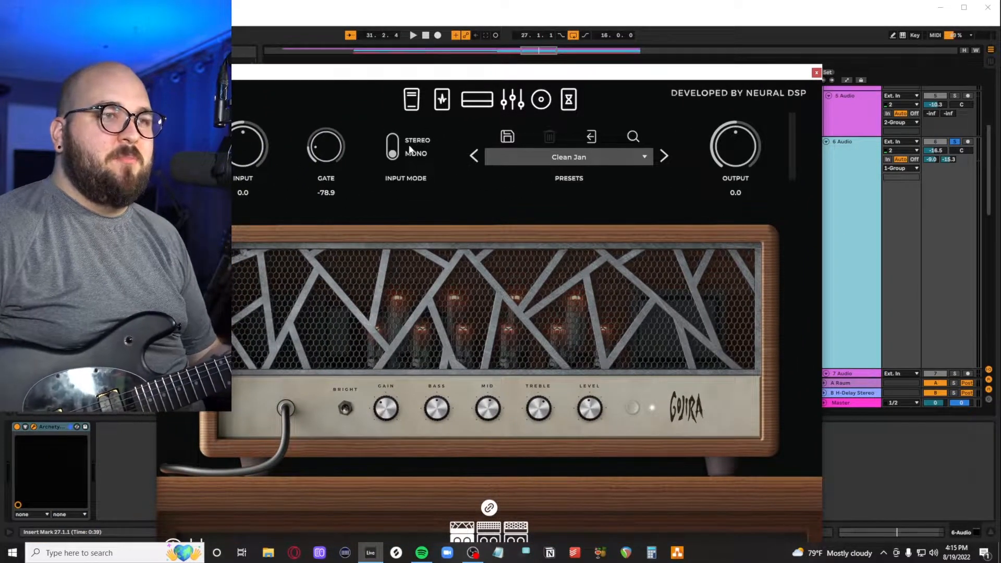
click(440, 102)
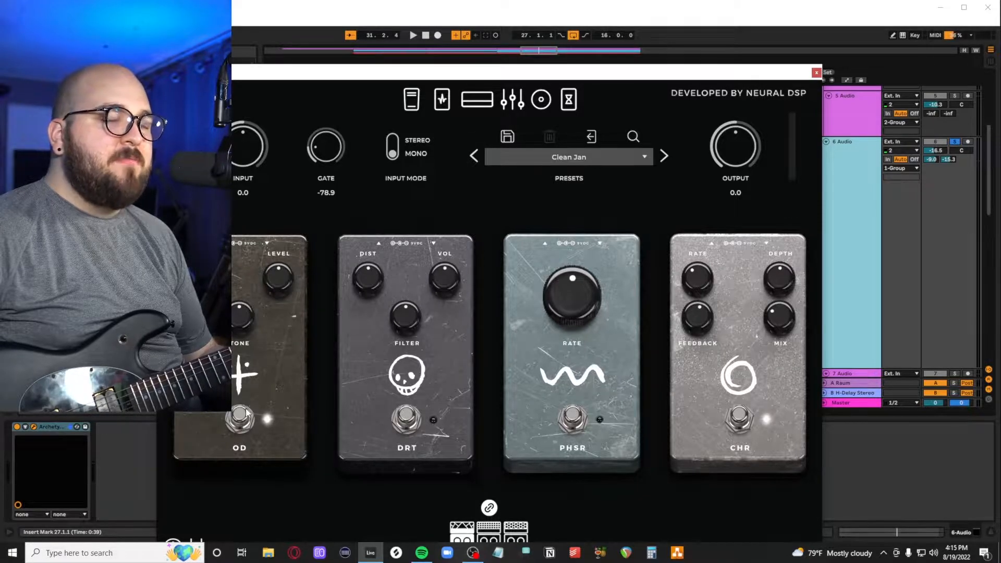
key(space)
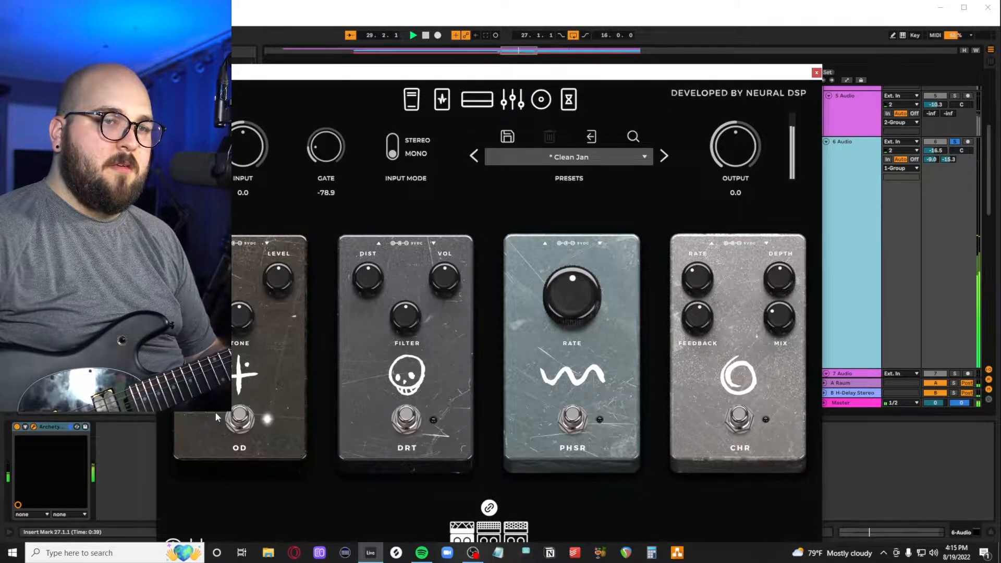
key(space)
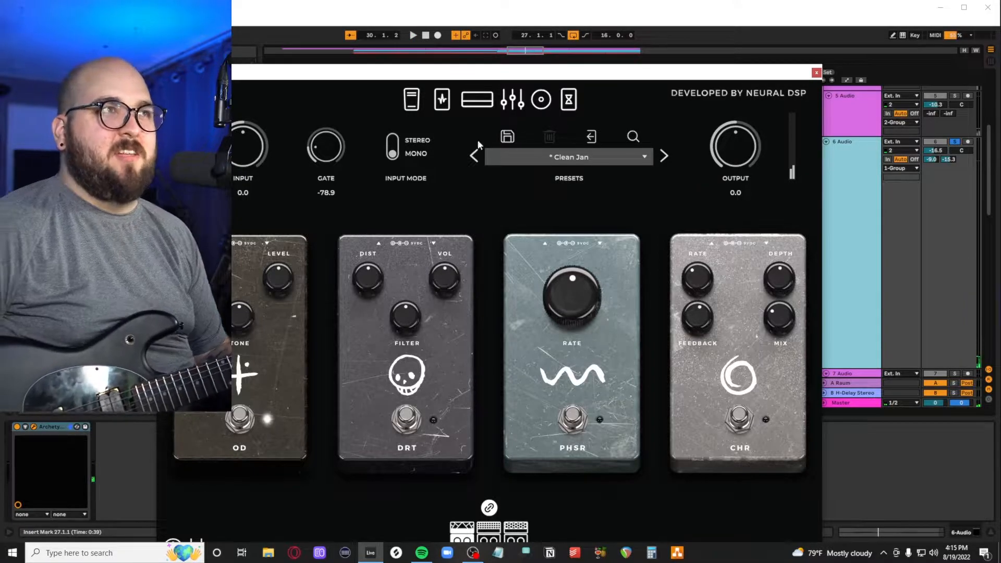
Step: Review the graphic equalizer and the hourglass effects section in the 6 Audio track's Archetype Gojira
drag(615, 74, 621, 44)
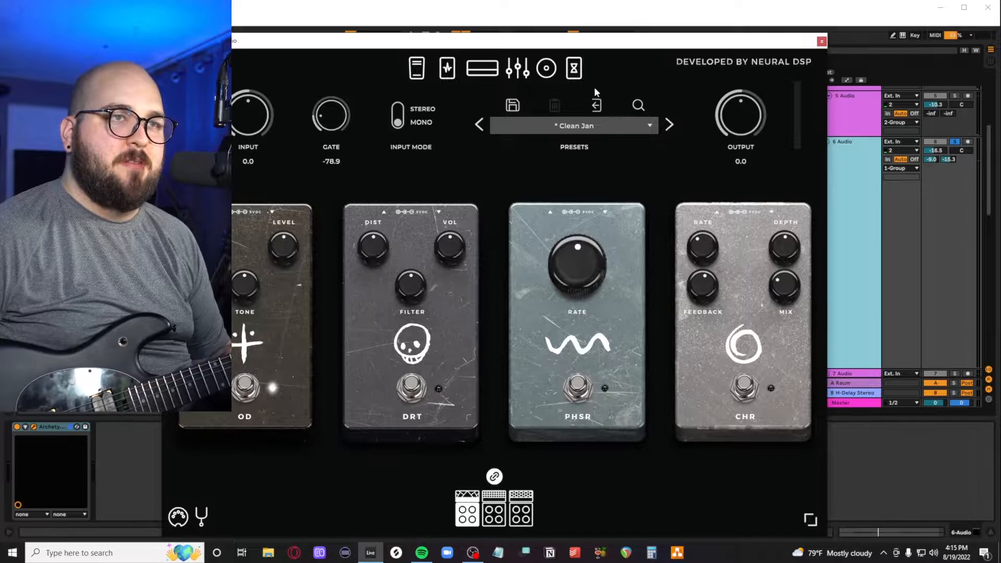
click(518, 68)
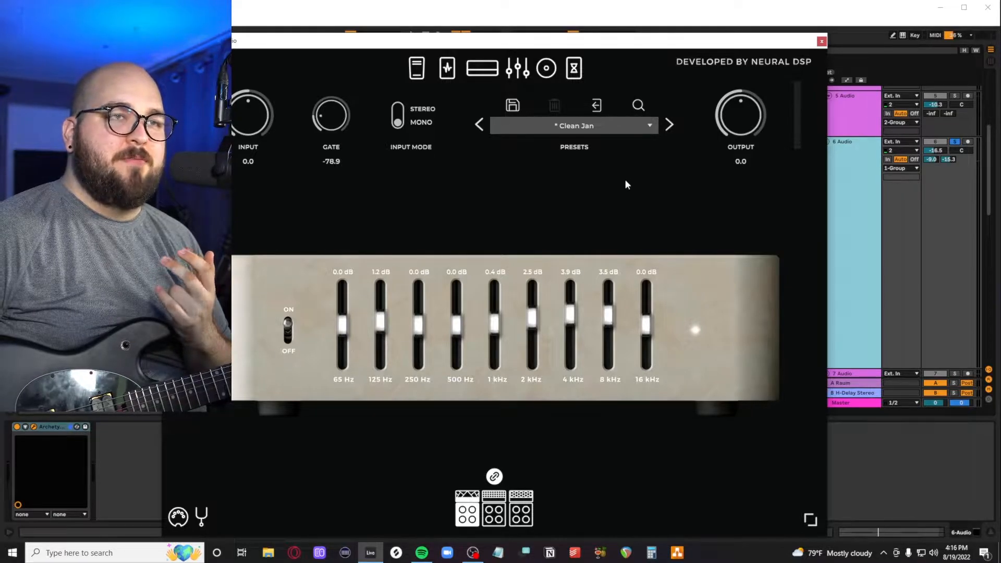
click(574, 68)
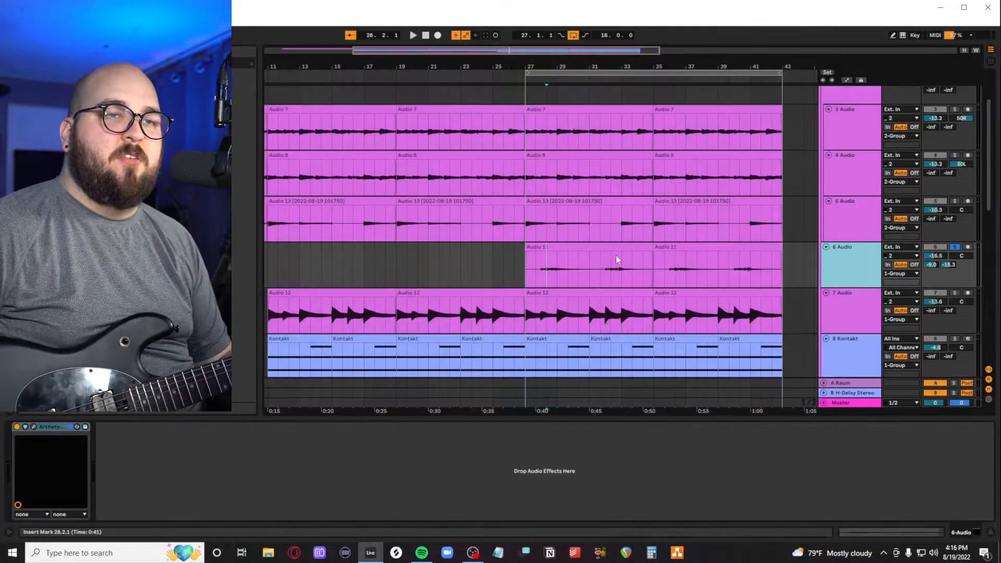
Step: Review the Raum reverb settings on return track A and the H-Delay Stereo settings on return track B
click(552, 247)
click(840, 383)
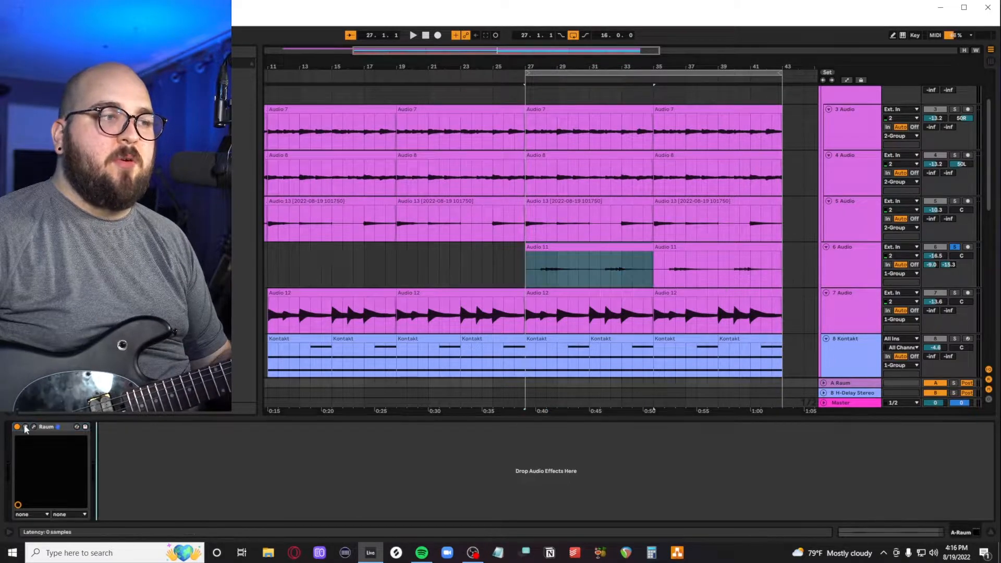
click(33, 426)
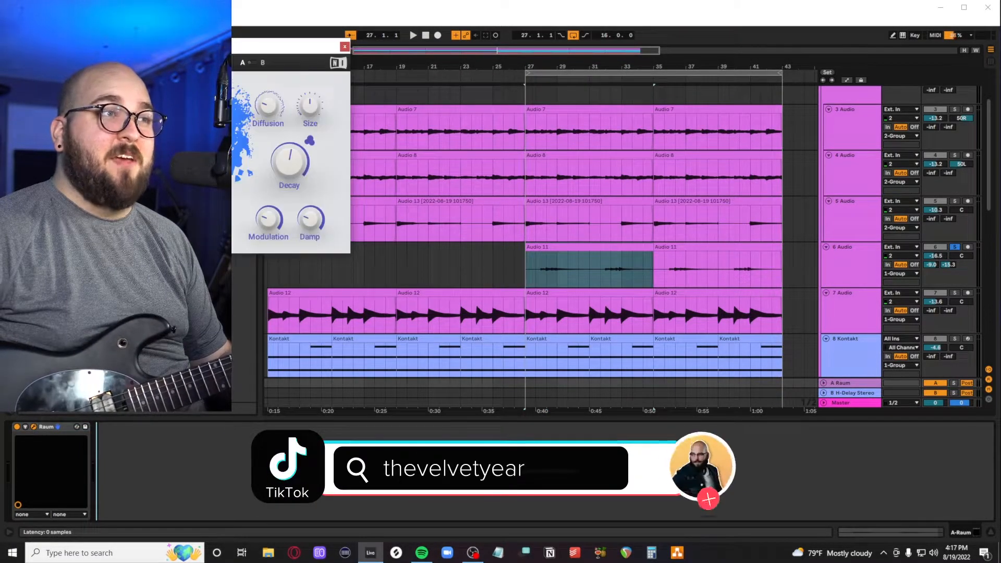
drag(189, 50, 604, 153)
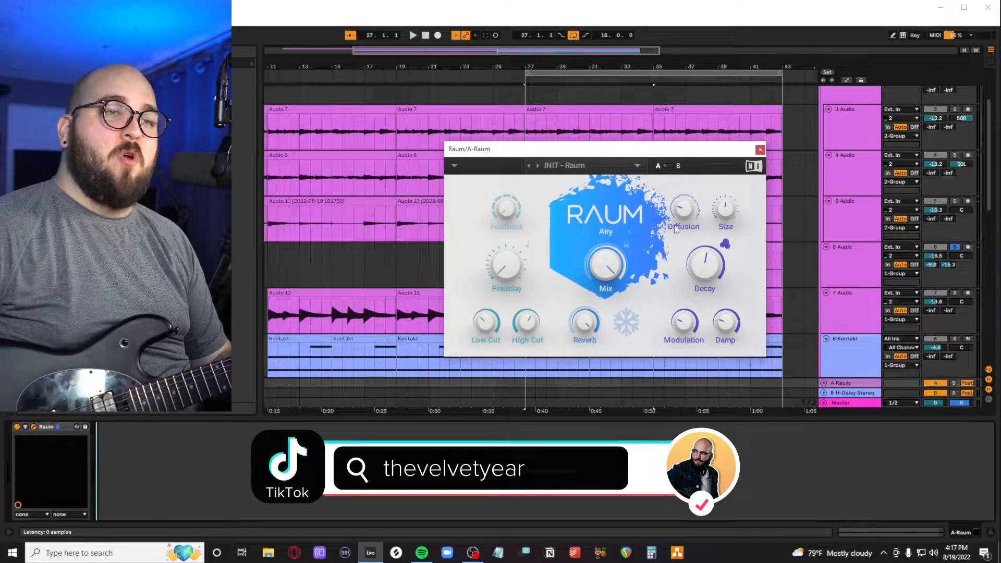
click(760, 150)
click(851, 393)
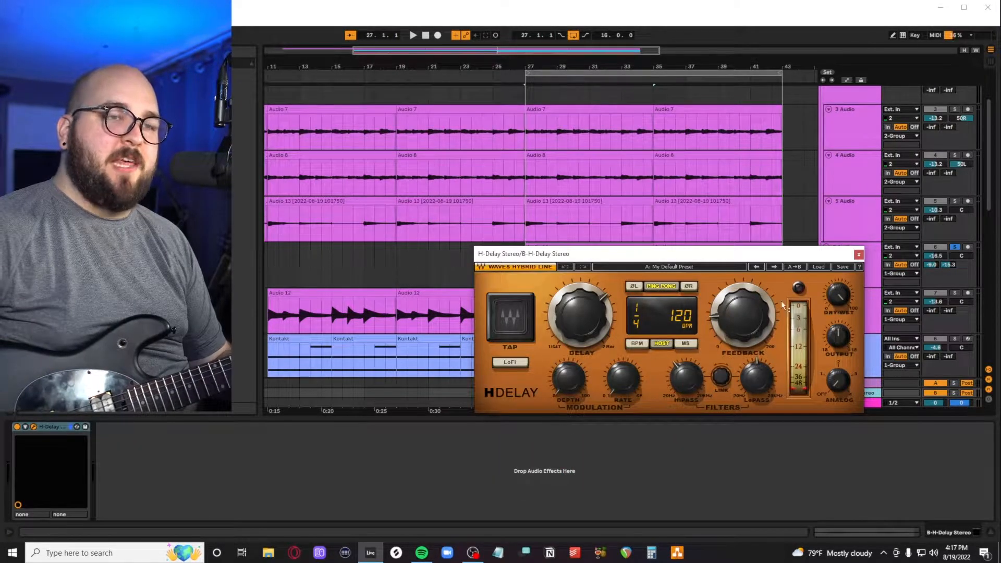
Step: Solo the 7 Audio track and play its Audio 12 clip from bar 27
scroll(521, 255, down, 2)
click(521, 255)
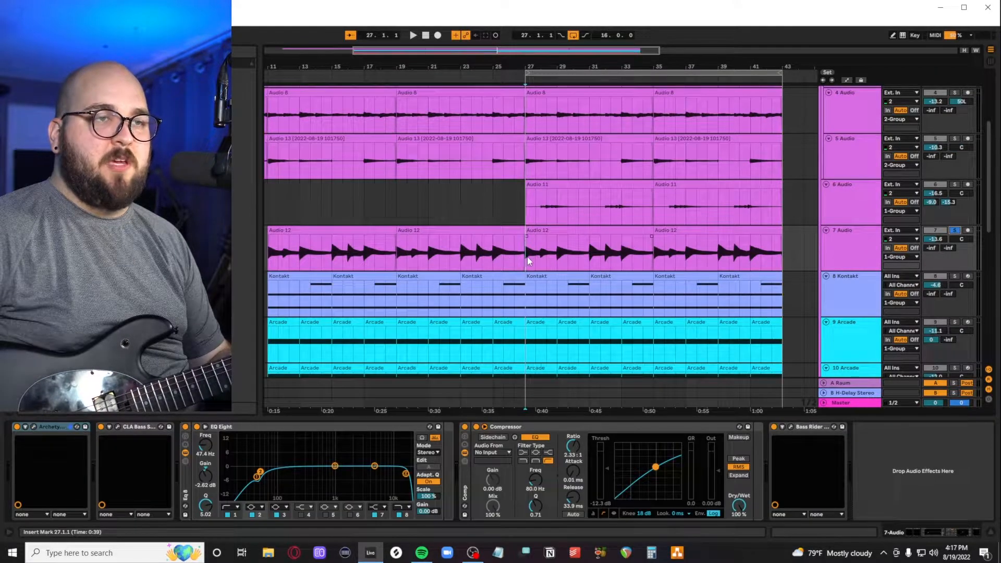
key(z)
key(space)
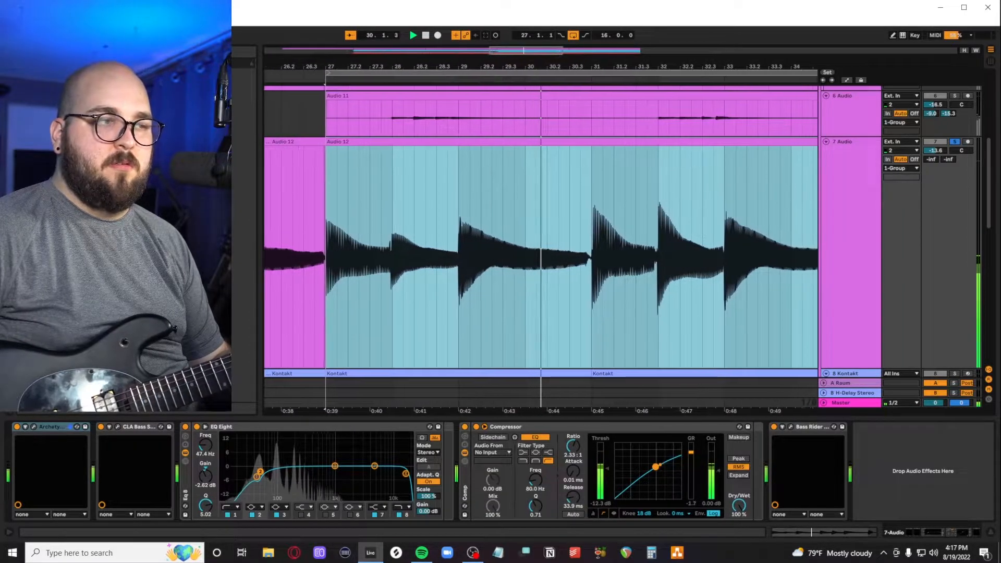
key(space)
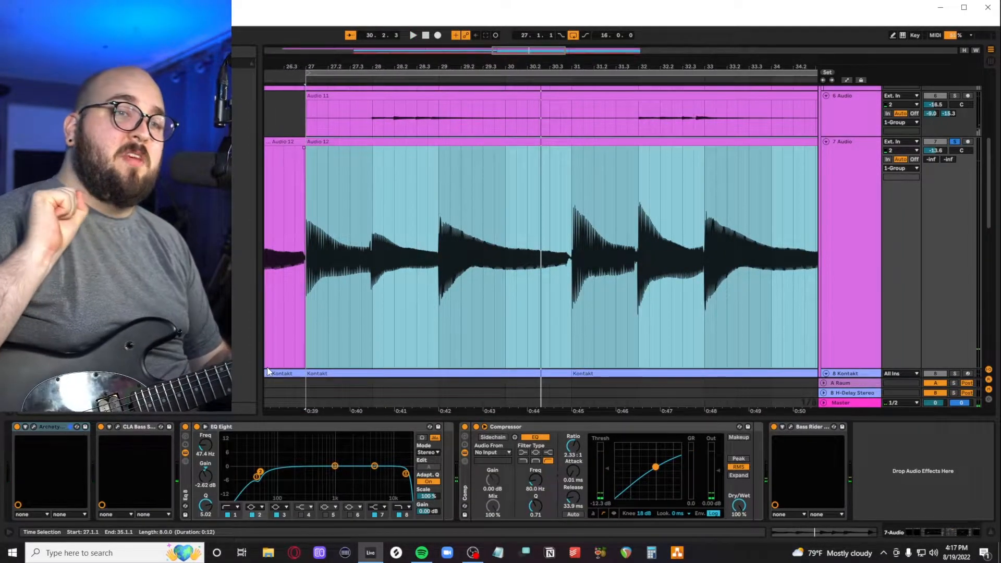
Step: Return the playback start to bar 27 and review the Archetype Cory Wong amp settings on the 7 Audio track
click(306, 343)
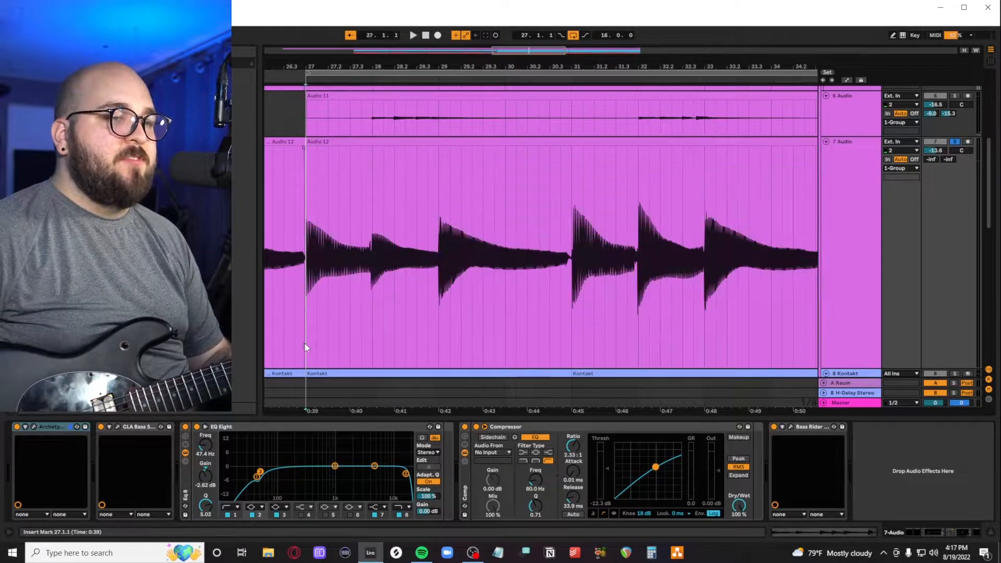
click(33, 427)
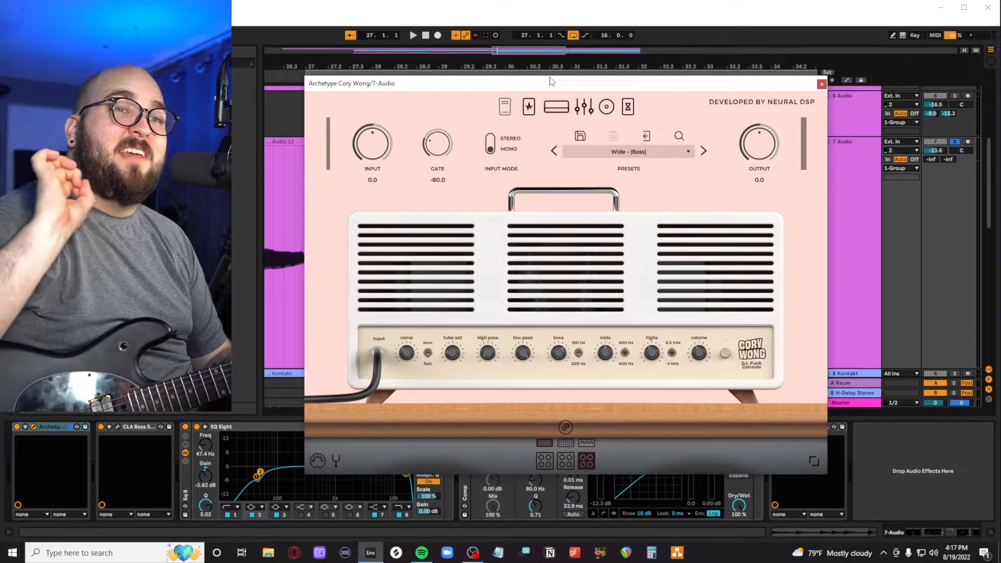
click(821, 83)
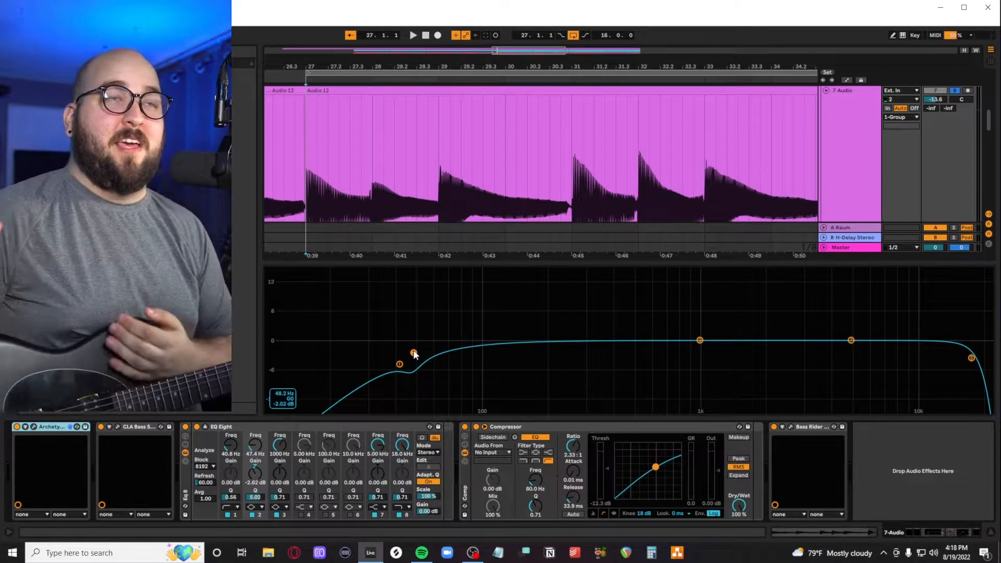
Step: Try boosting the second band of the 7 Audio track's EQ Eight to 14.4 dB at about 47 Hz
drag(414, 355, 415, 277)
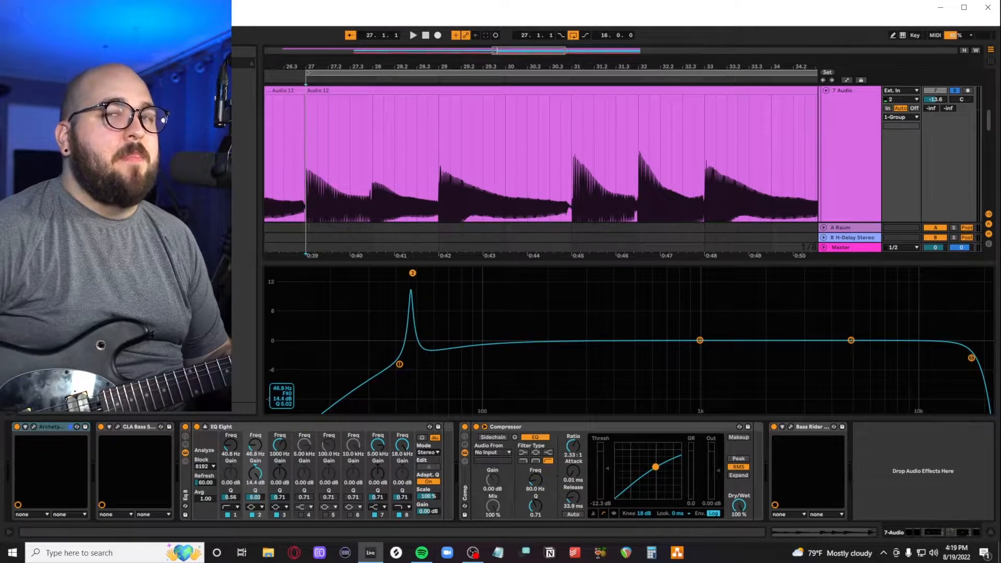
drag(415, 276, 410, 333)
drag(411, 270, 416, 351)
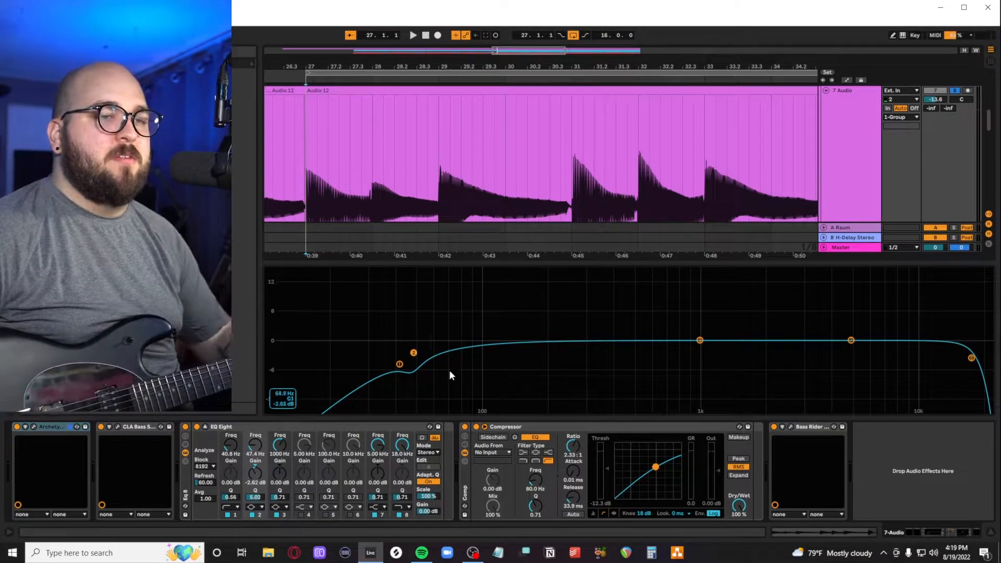
Step: Review the Compressor on the 7 Audio track and play the part while watching the Bass Rider
click(535, 463)
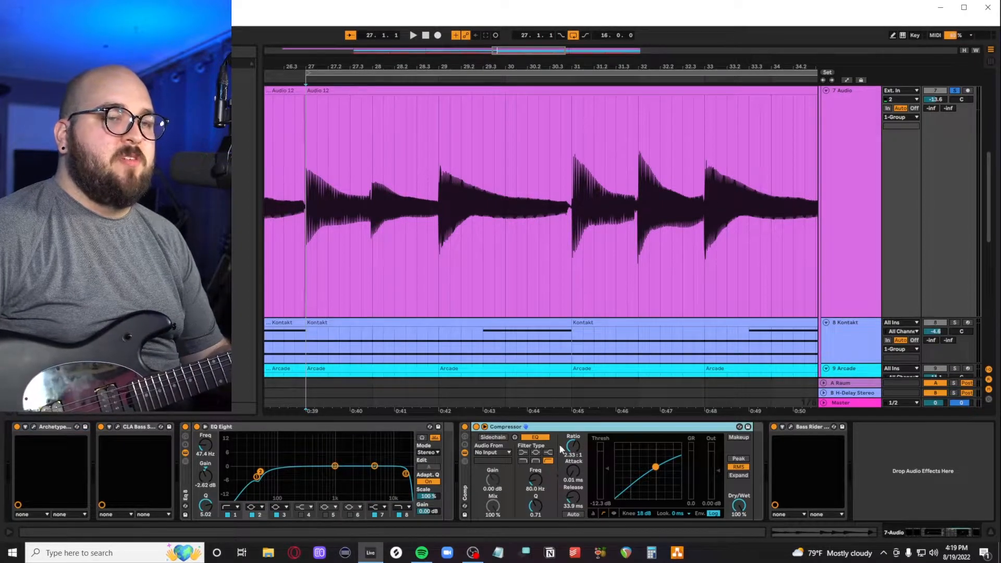
click(790, 427)
drag(572, 94, 560, 171)
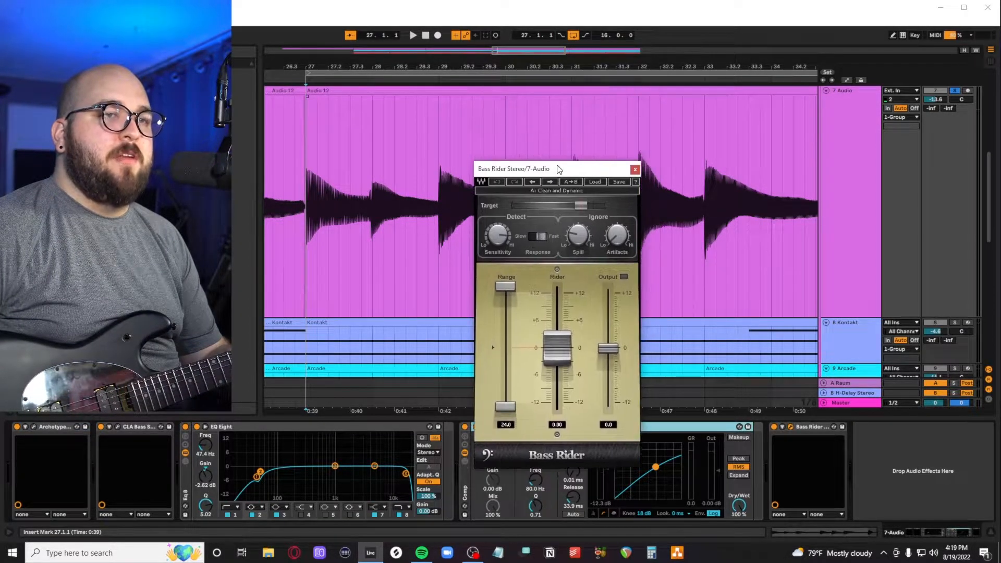
key(space)
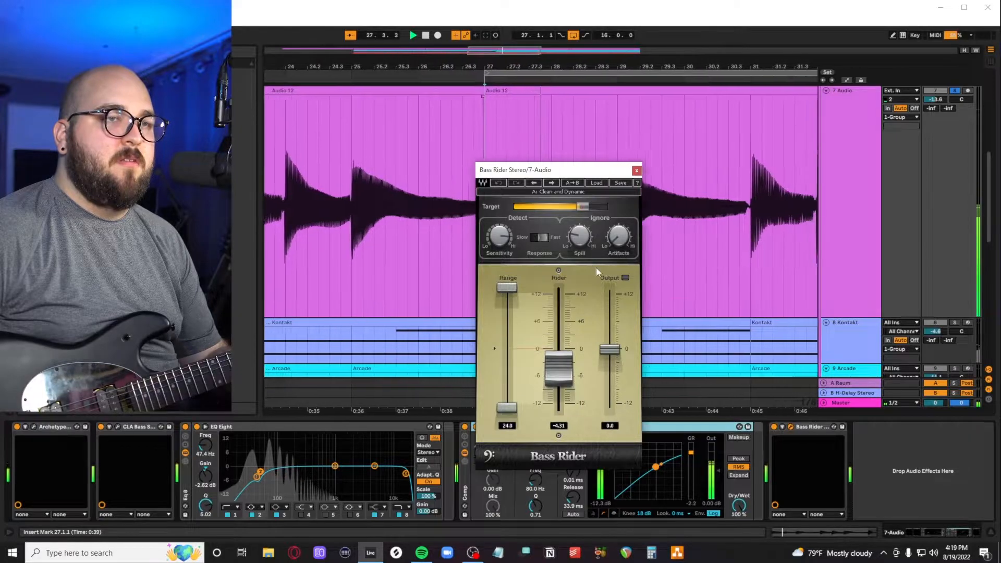
click(637, 171)
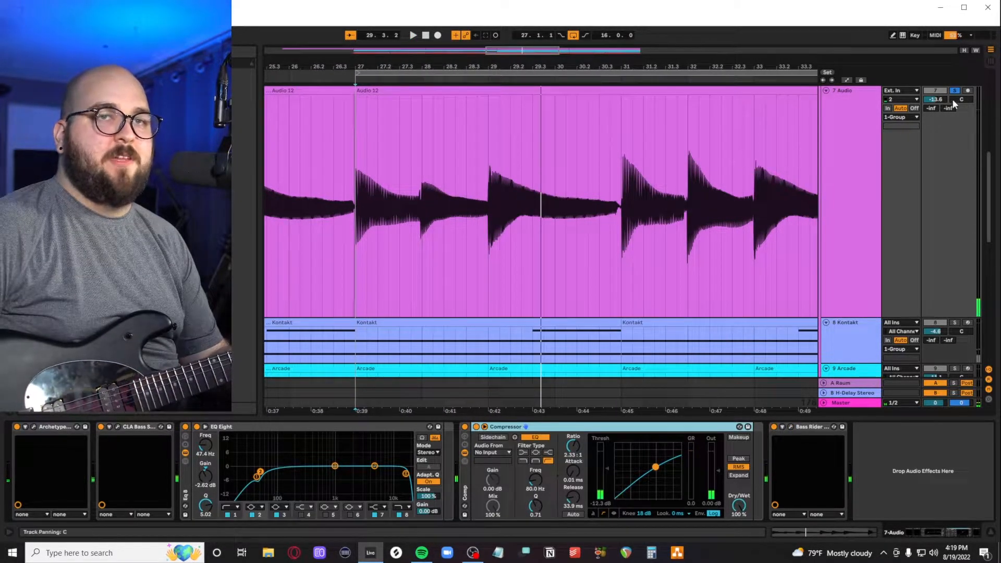
key(space)
Step: Solo the 8 Kontakt track, play it from bar 27 and review its Glaze instrument with the Dark Daze preset
key(z)
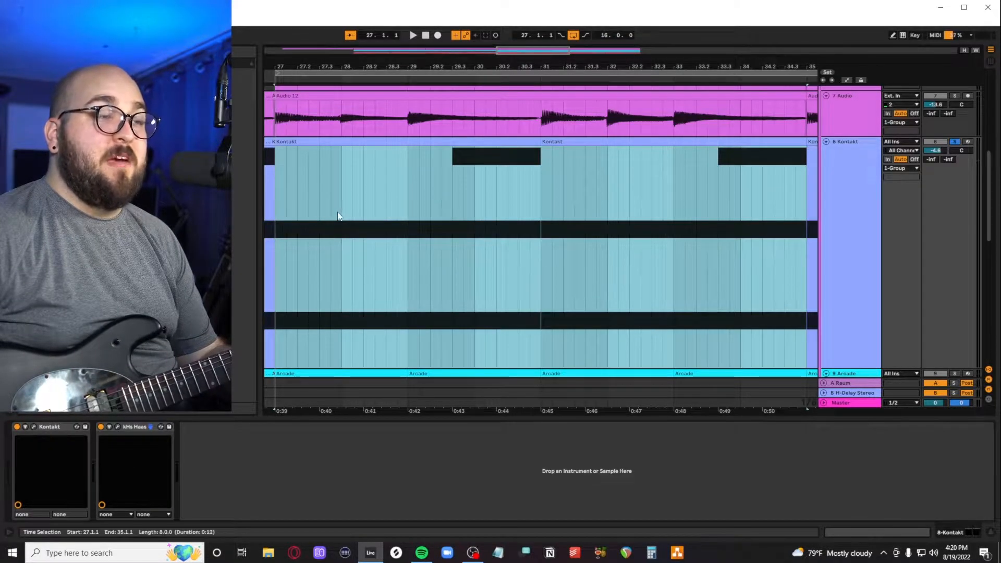
key(space)
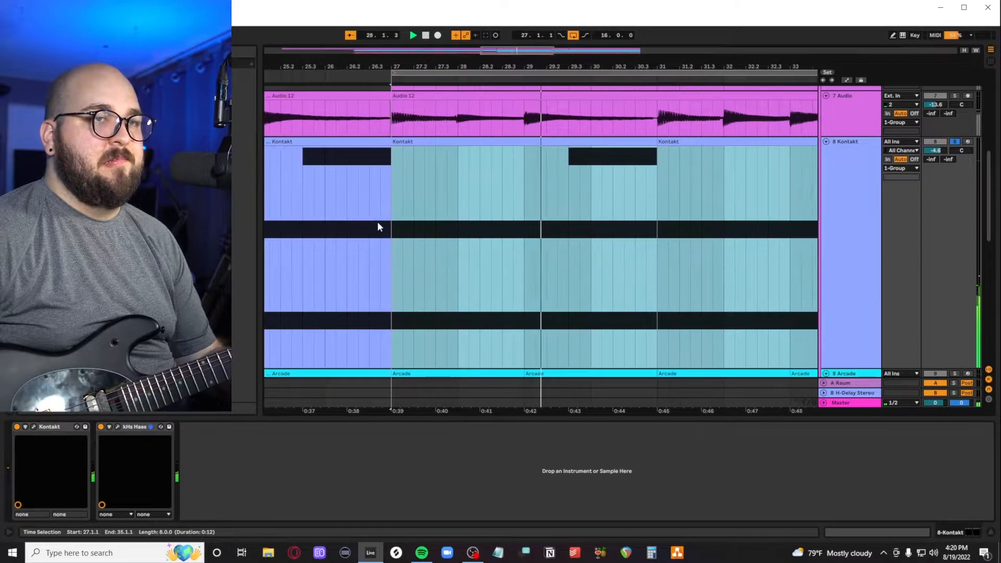
click(34, 427)
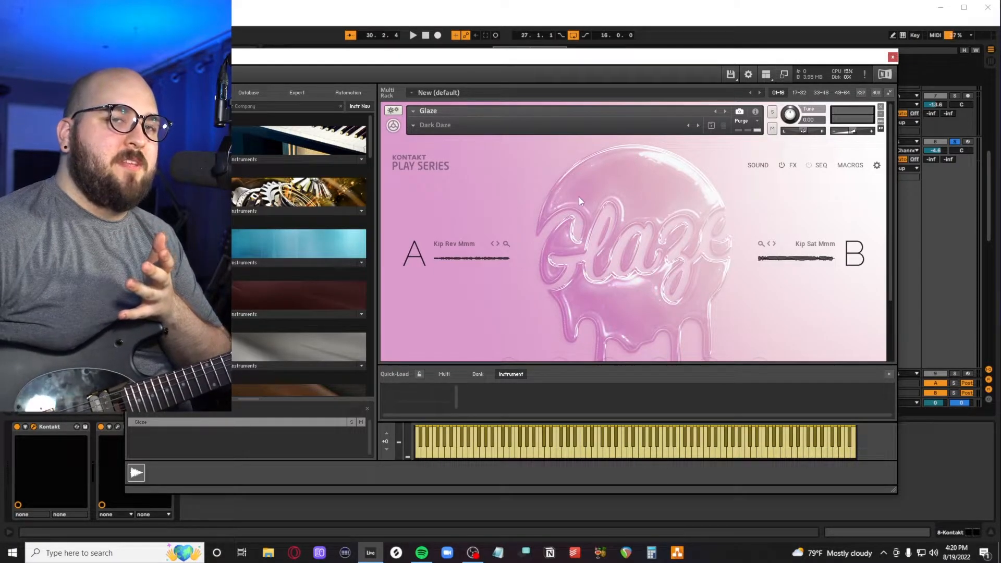
Step: Solo the four Arcade tracks, 9 to 12, and select their clips from bar 27 to bar 30
scroll(579, 196, down, 2)
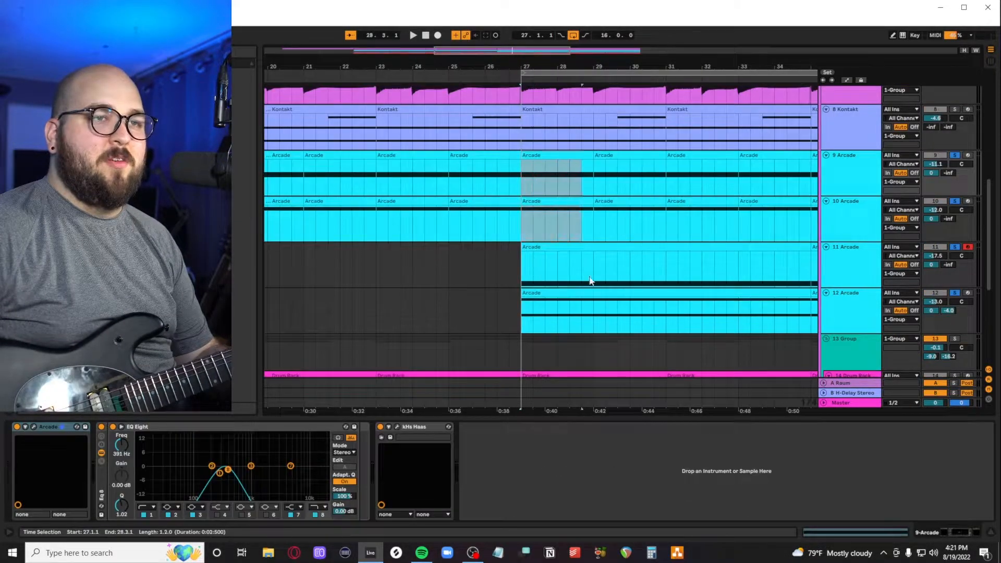
drag(590, 280, 636, 321)
key(z)
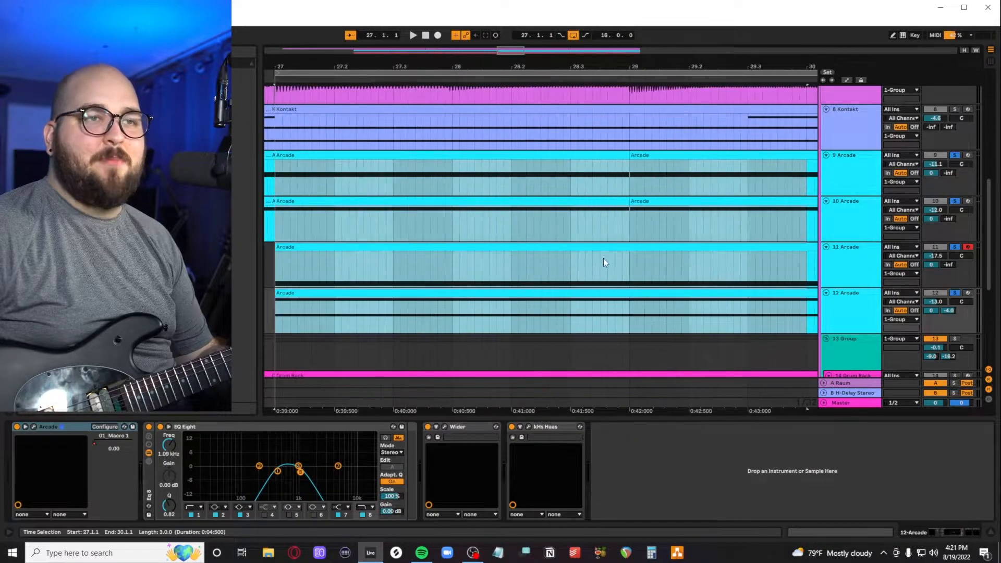
Step: Solo only the 9 Arcade track and review its Particles instrument with the Weightlessness preset
click(878, 142)
click(953, 120)
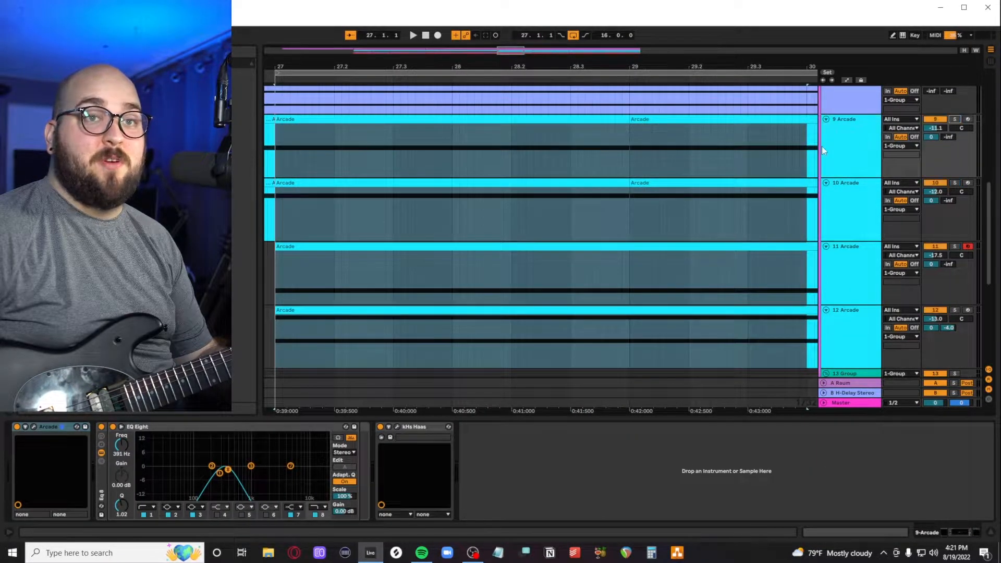
click(955, 120)
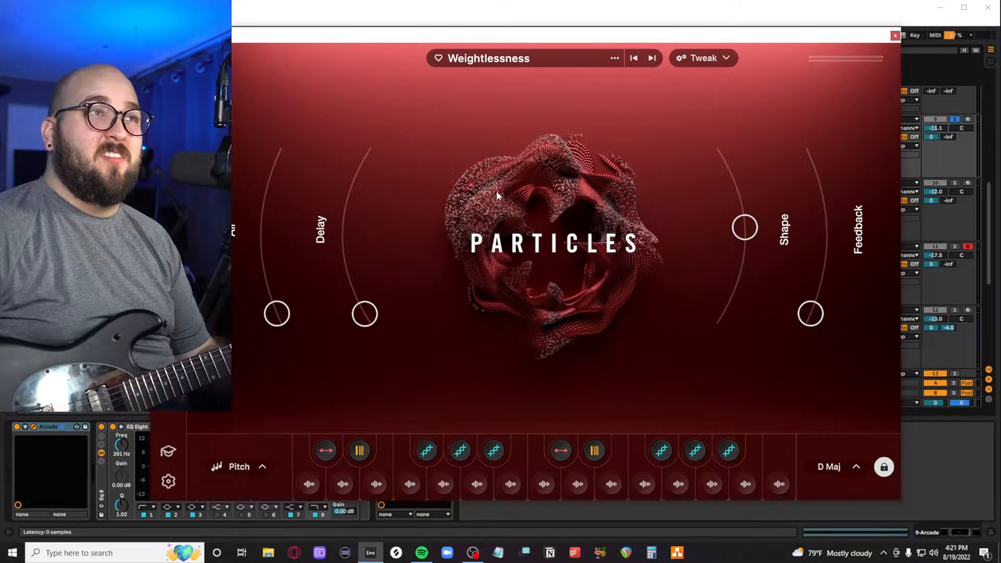
click(894, 36)
Step: Bypass the 9 Arcade track's EQ Eight and kHs Haas plus the Raum return, and play the dry Arcade sound
click(101, 427)
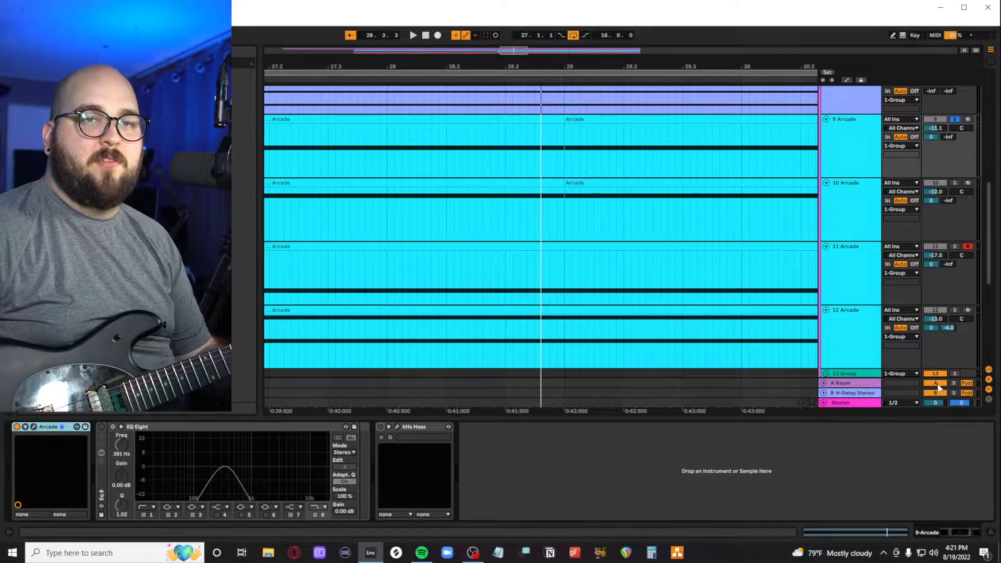
key(space)
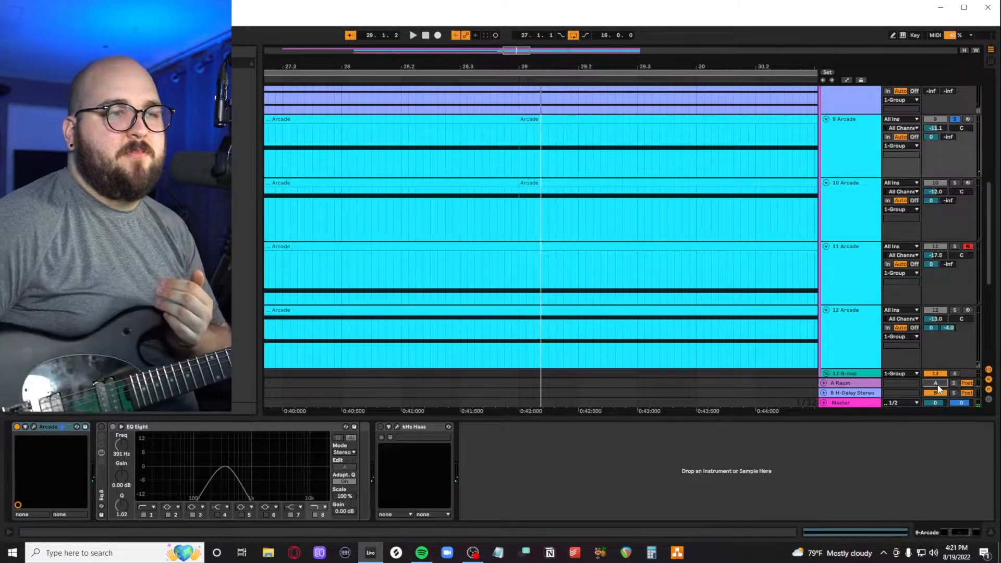
click(34, 427)
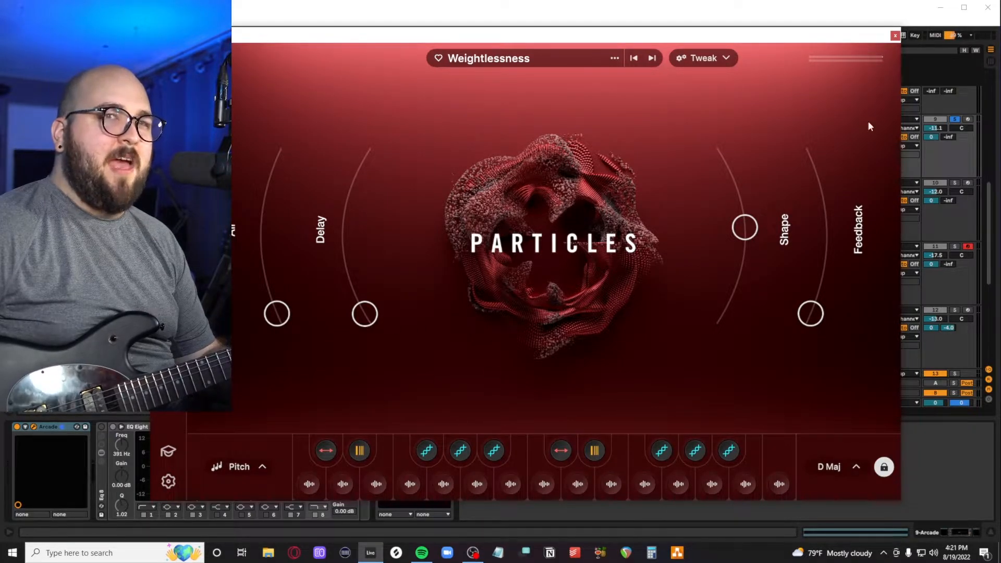
click(894, 35)
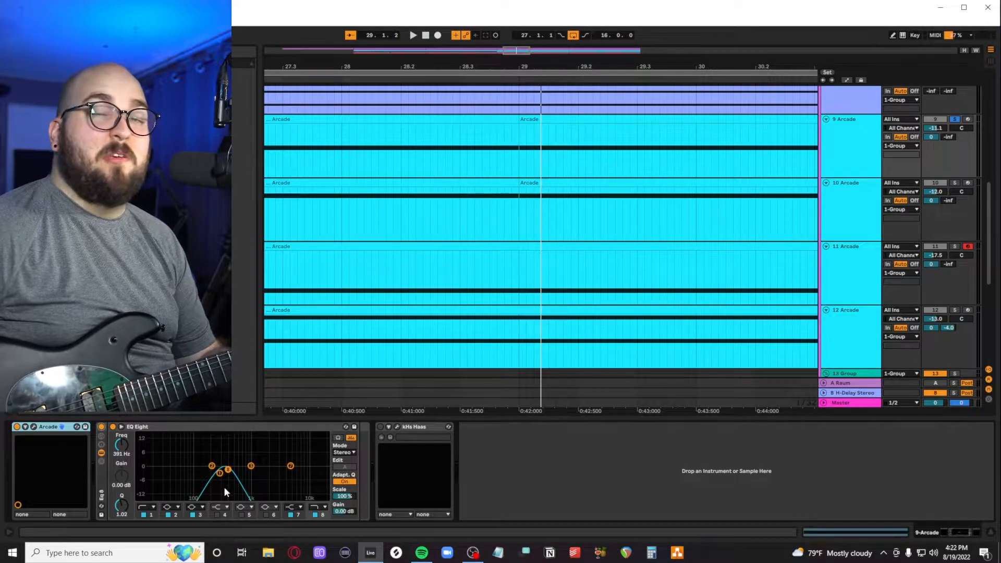
Step: Play the 9 Arcade part with its EQ Eight switched back on, and again with kHs Haas re-enabled
key(space)
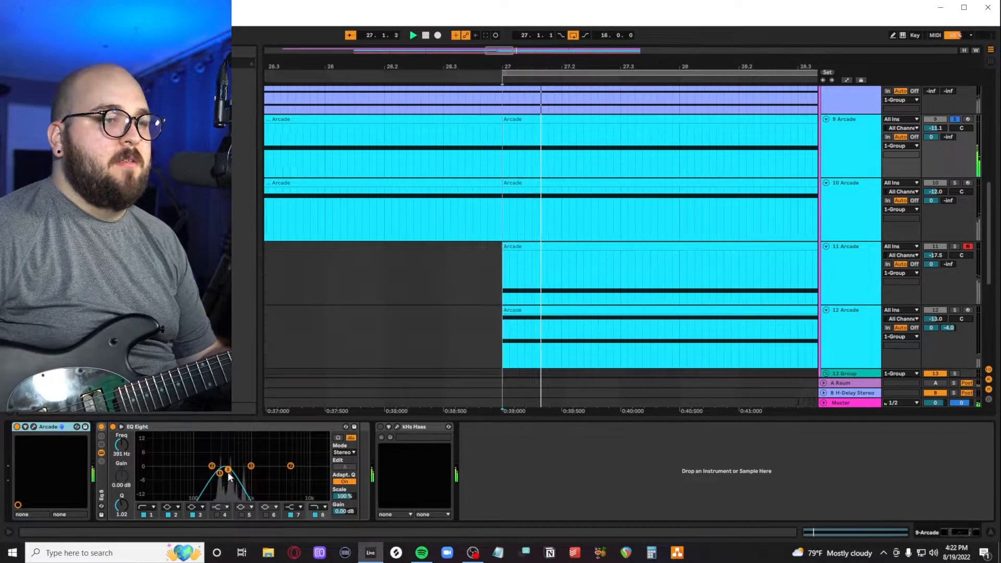
click(381, 427)
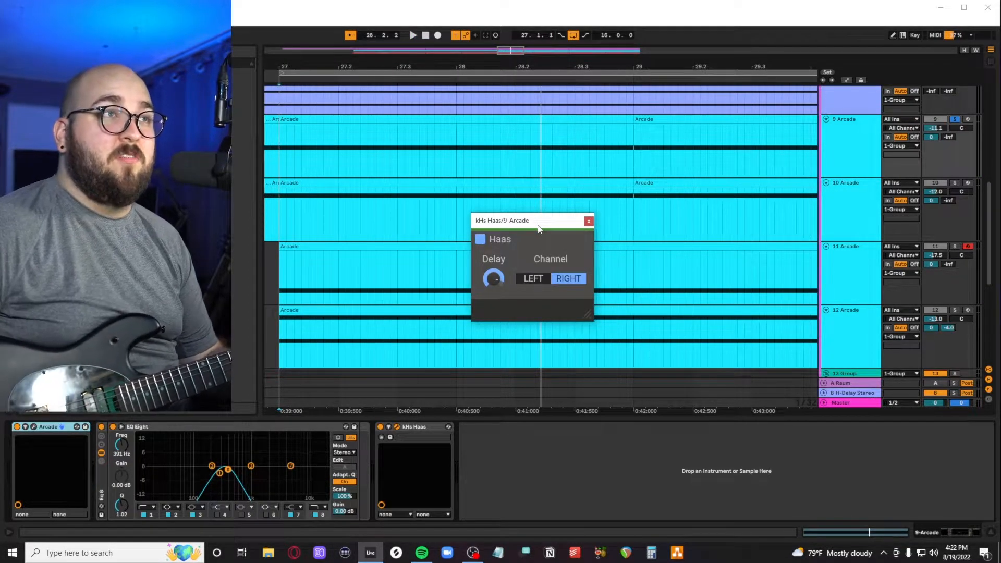
key(space)
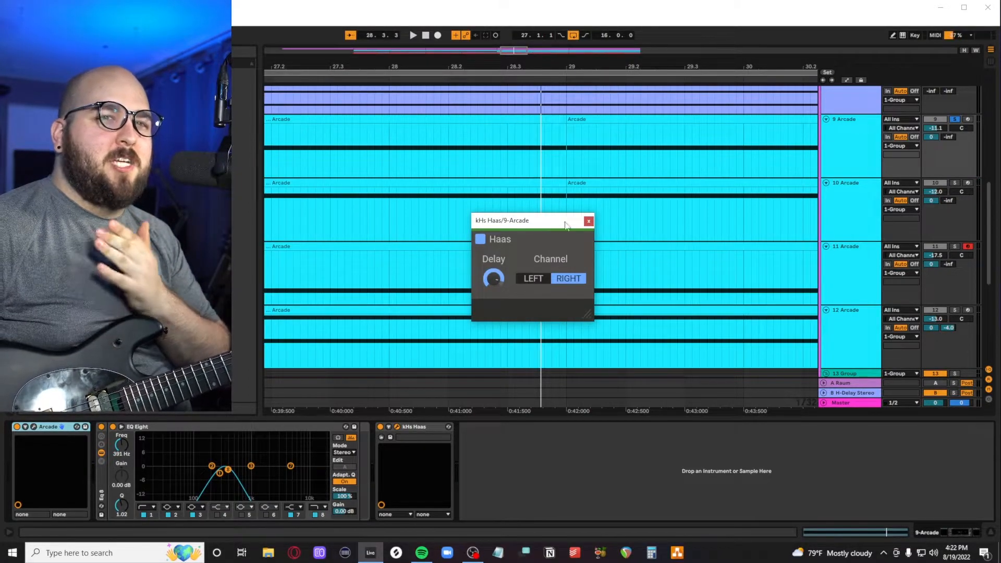
click(588, 220)
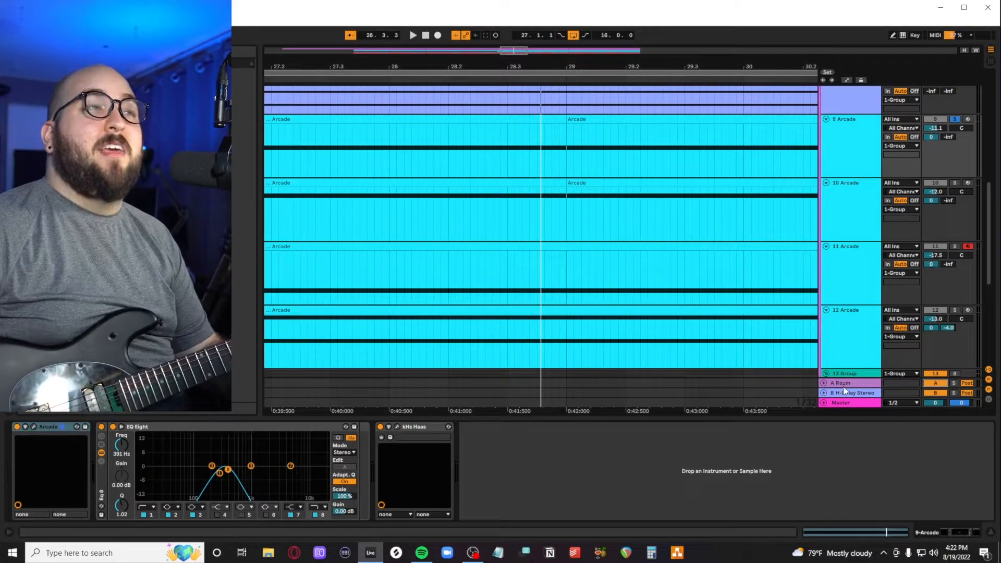
Step: Switch the Raum return back on and play the 9 Arcade part through it
click(843, 385)
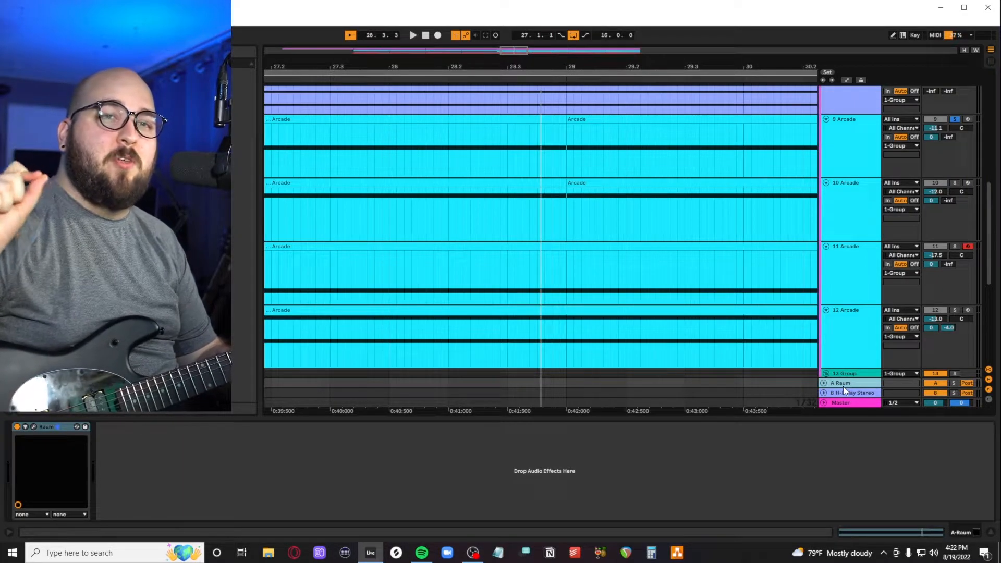
key(space)
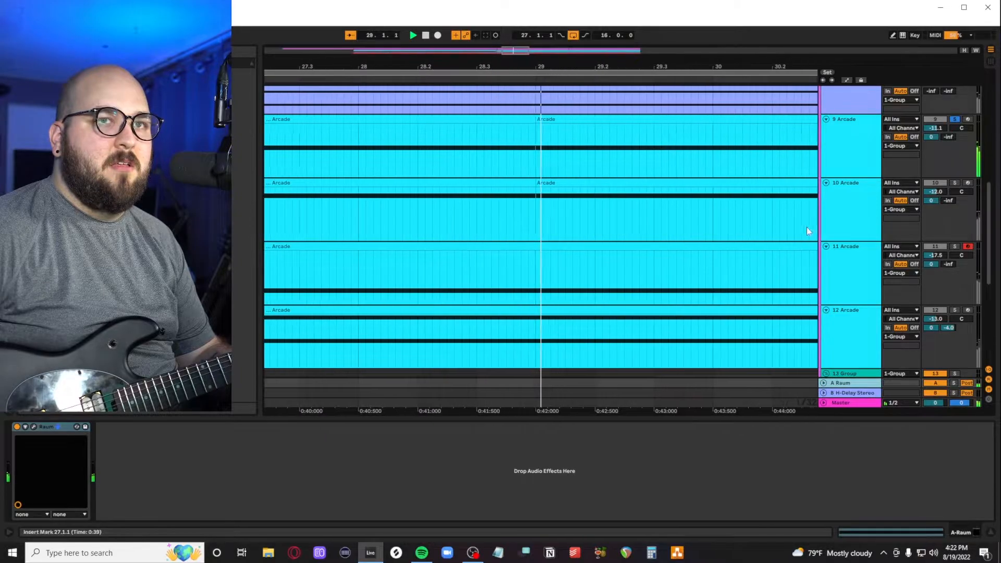
click(860, 145)
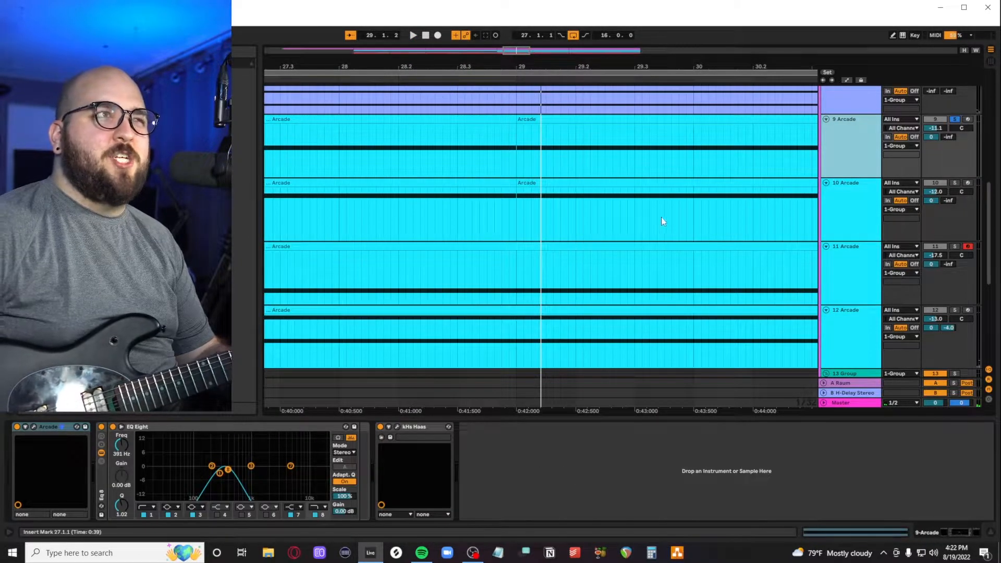
Step: Solo the 10 Arcade track and select its clip from bar 27 to bar 29
scroll(600, 236, down, 3)
scroll(835, 197, up, 1)
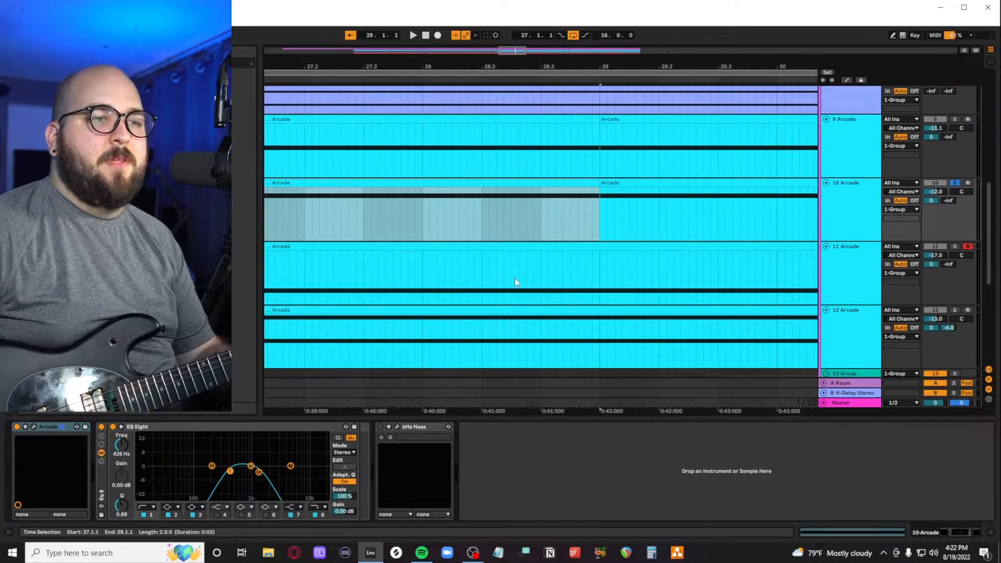
Step: Play the soloed 10 Arcade part and examine the sample settings in its Acoustic Textures kit
scroll(533, 276, left, 3)
key(space)
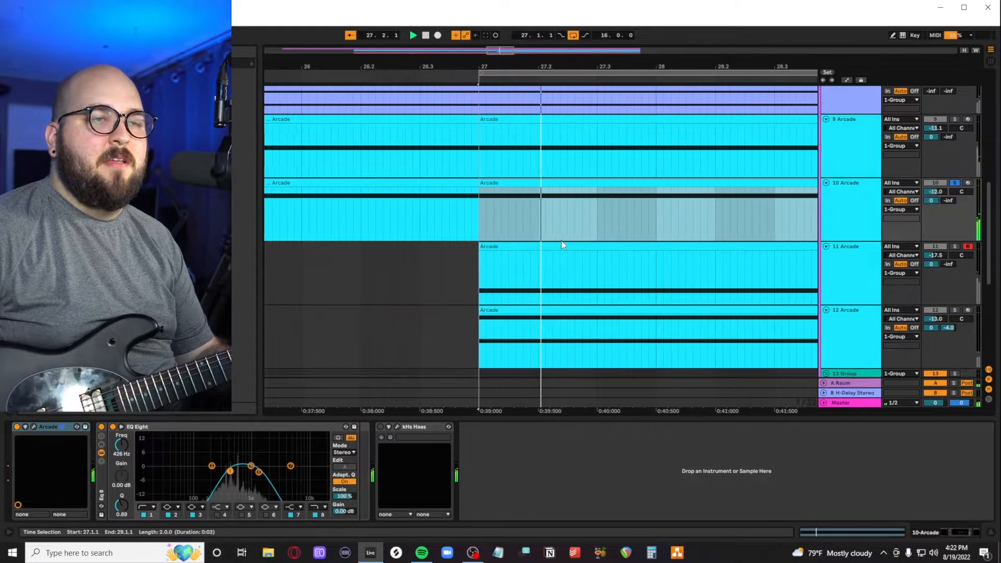
click(34, 427)
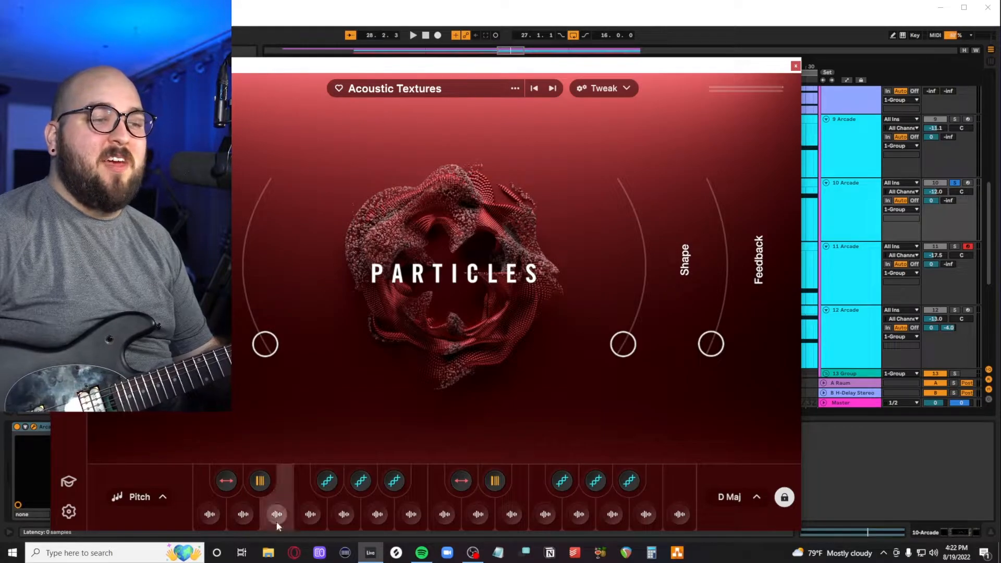
click(421, 472)
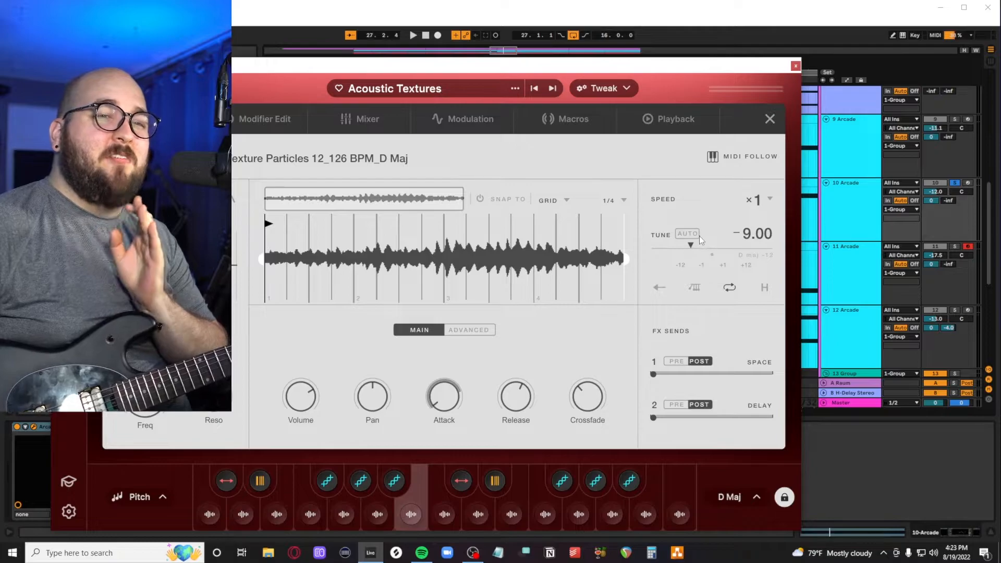
click(769, 119)
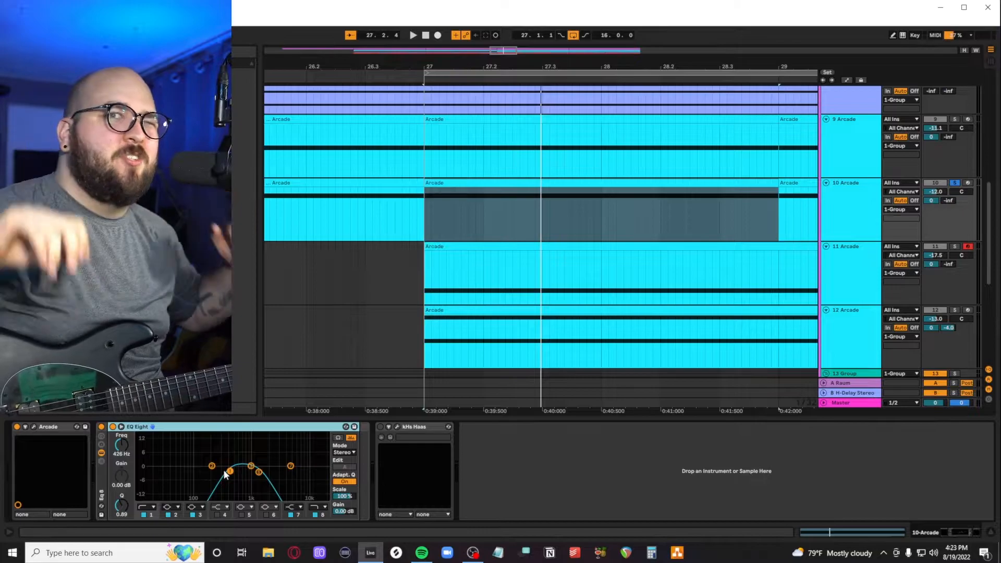
Step: Solo the 11 Arcade track and play its part from bar 27
click(954, 246)
click(427, 276)
key(space)
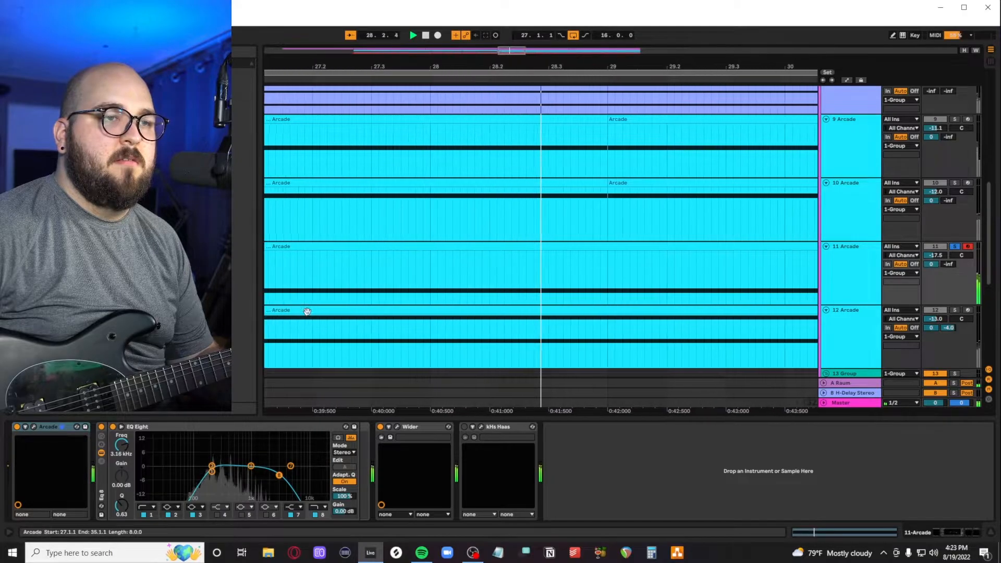
Step: Examine the sample settings of the first pad in the 11 Arcade track's Acoustic Textures kit, and hide the instrument window
click(34, 427)
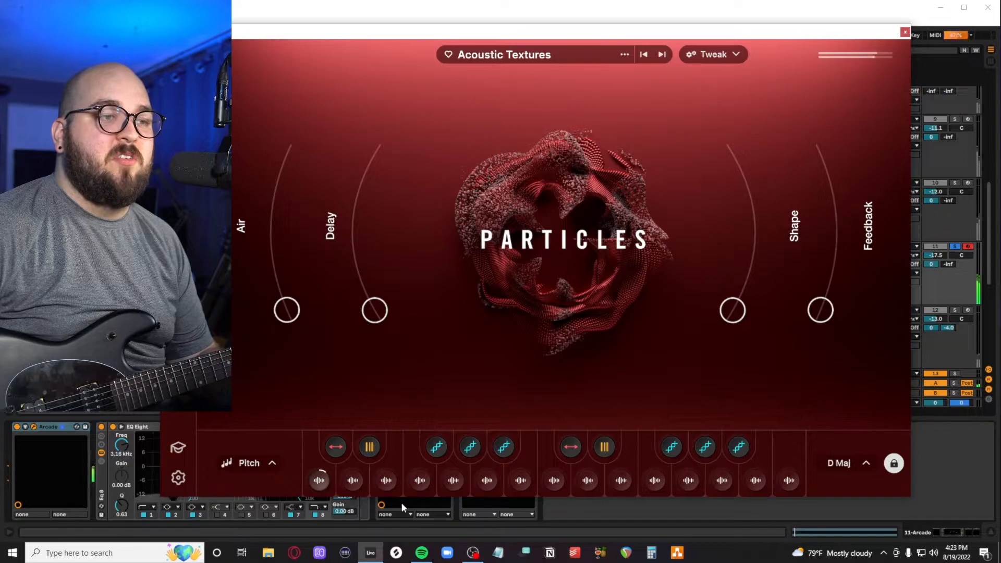
mouse_move(314, 448)
click(319, 425)
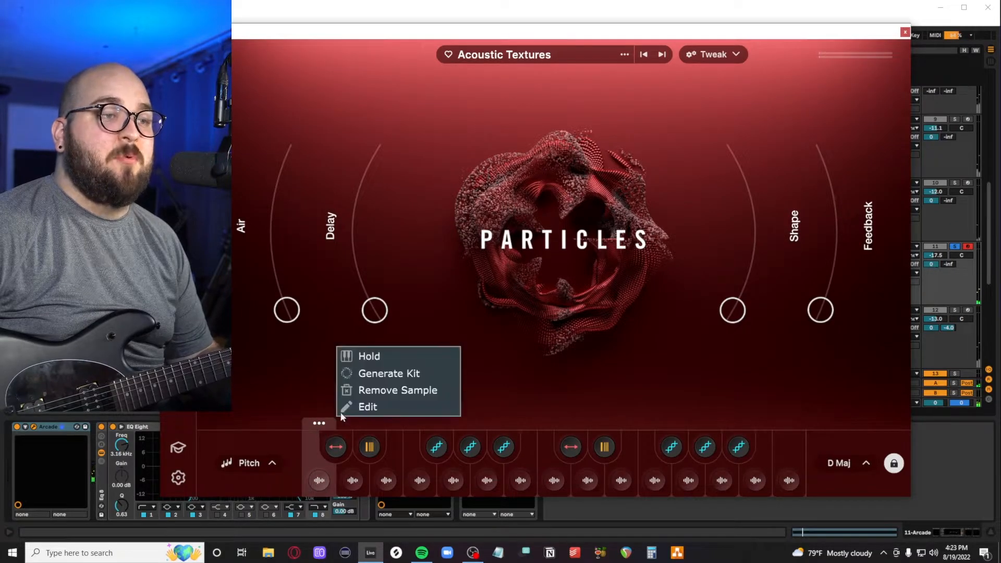
click(354, 407)
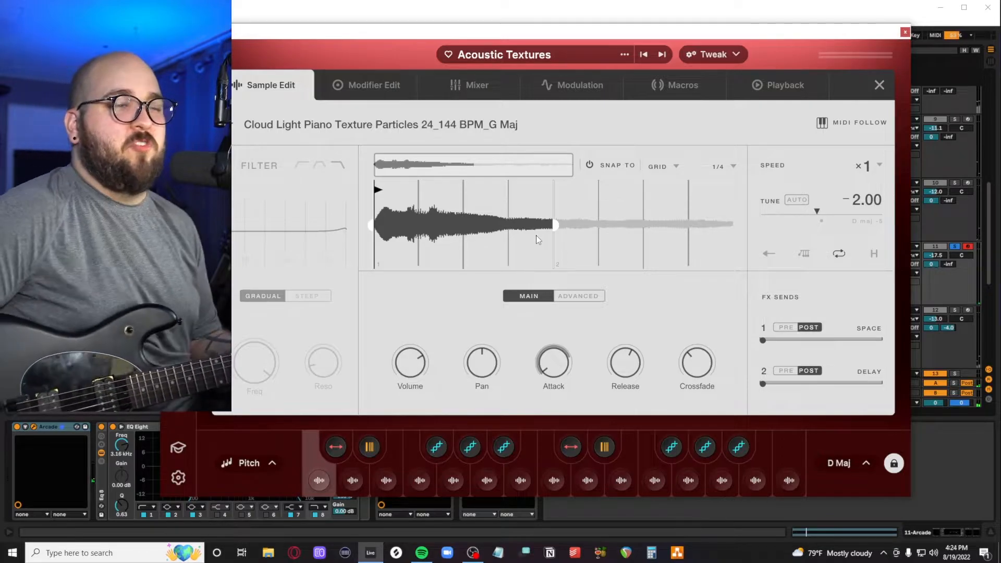
key(ctrl+alt+p)
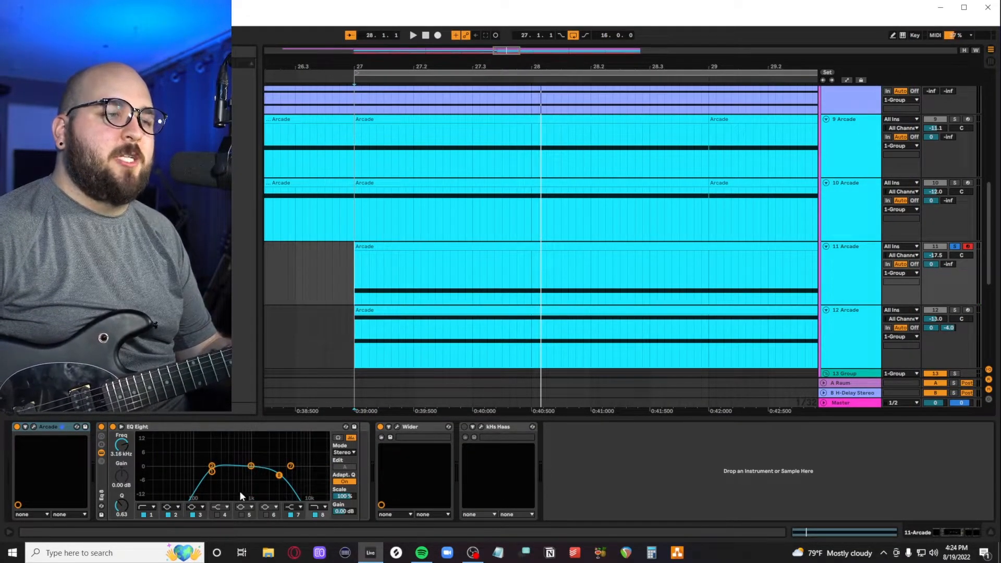
Step: Review the Wider effect's width setting on the 11 Arcade track and close its window
click(397, 426)
drag(525, 130, 481, 274)
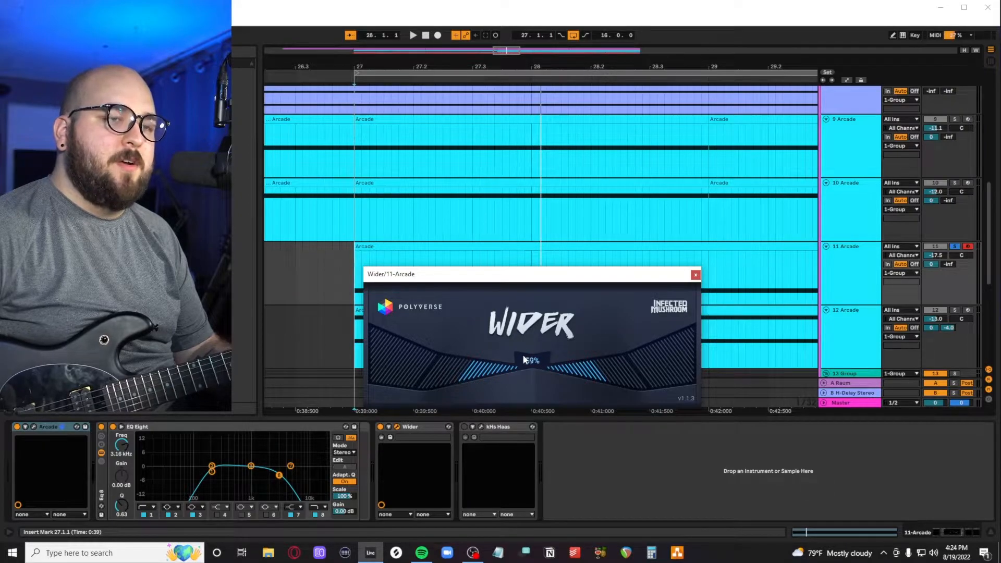
click(695, 275)
Step: Solo the 12 Arcade track with the start point at bar 27, show its Shifting Skyline instrument and arm the track for live playing
scroll(351, 315, down, 1)
click(351, 314)
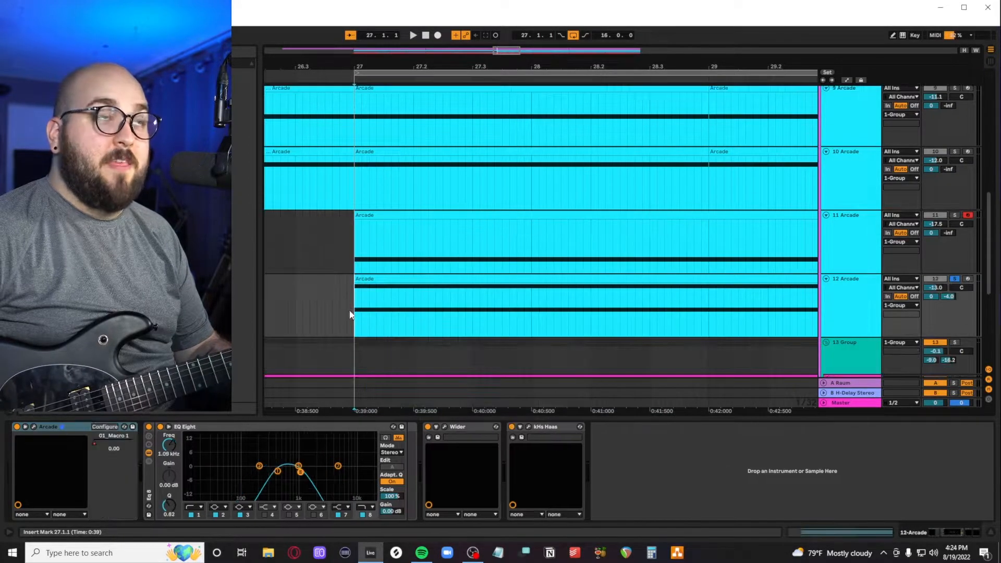
click(34, 426)
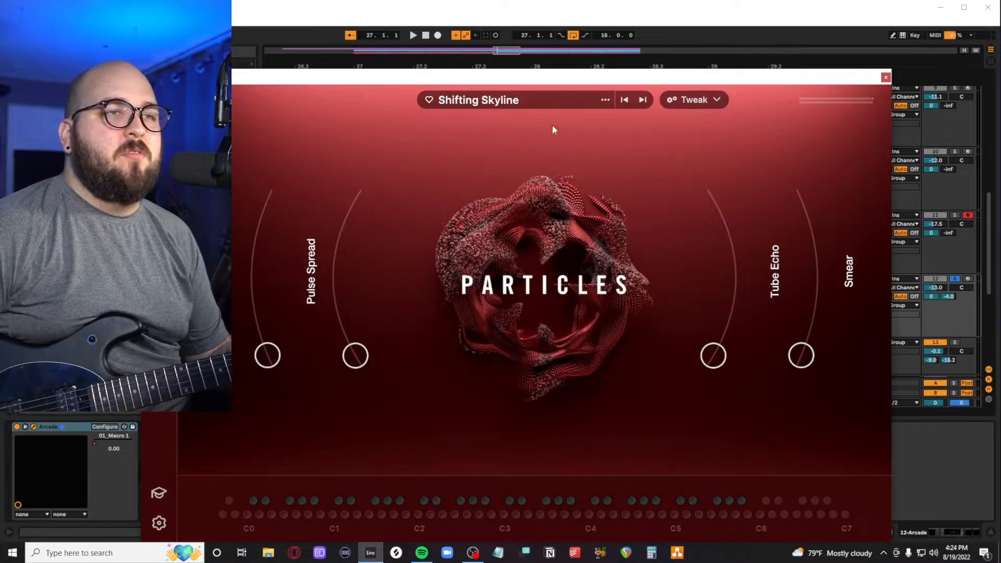
drag(530, 82, 524, 57)
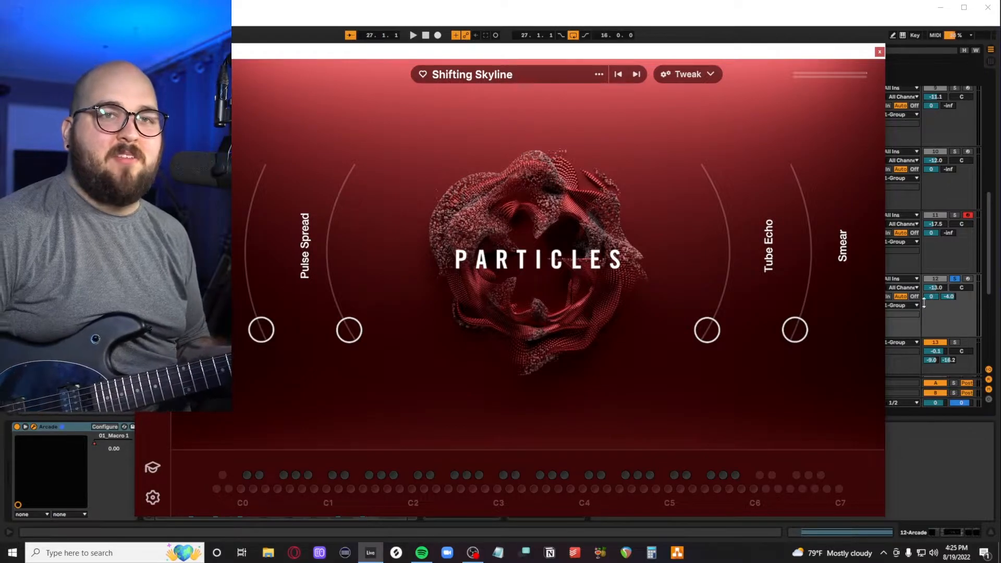
click(966, 279)
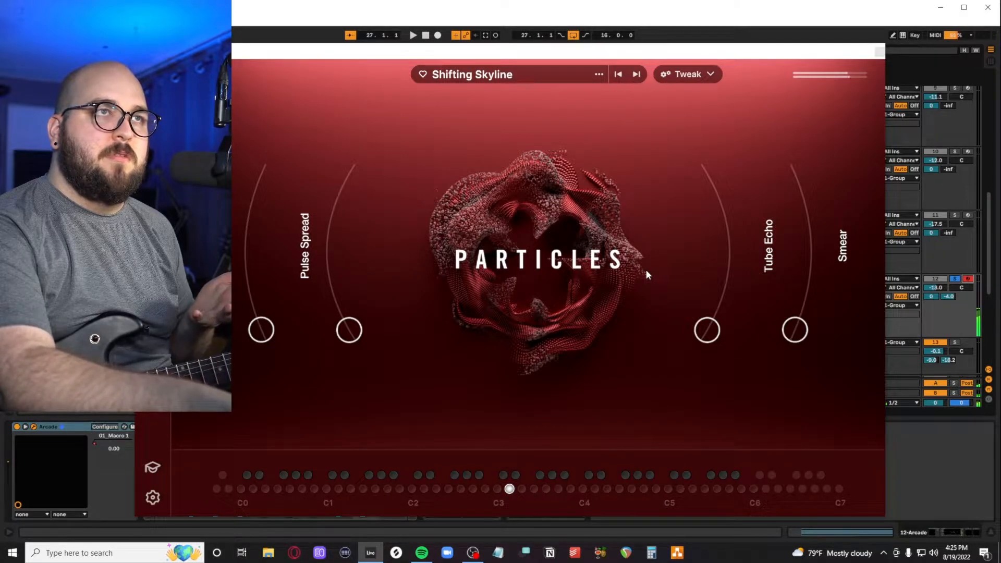
drag(281, 51, 342, 49)
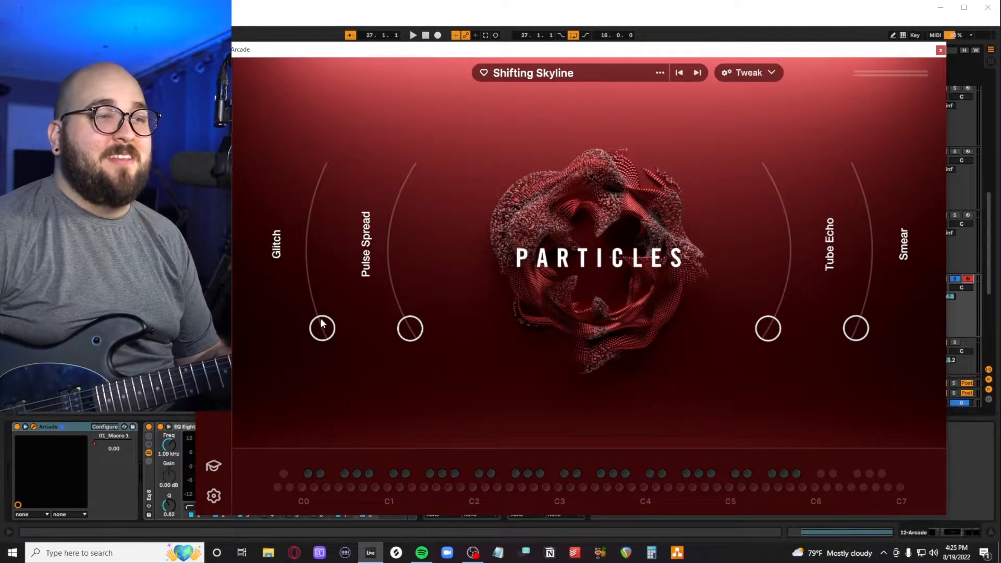
Step: Play the 12 Arcade part from bar 27 and raise the Shifting Skyline Glitch macro to 0.32
drag(323, 50, 445, 109)
click(379, 278)
key(space)
drag(336, 381, 330, 349)
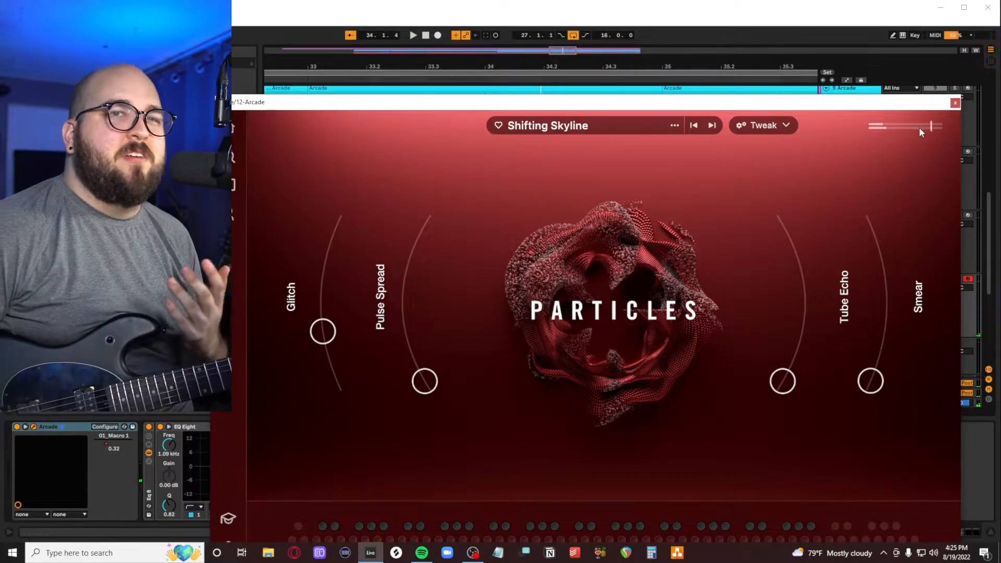
Step: Close the Shifting Skyline instrument and point out the Wider and kHs Haas effects on the 12 Arcade track
click(954, 102)
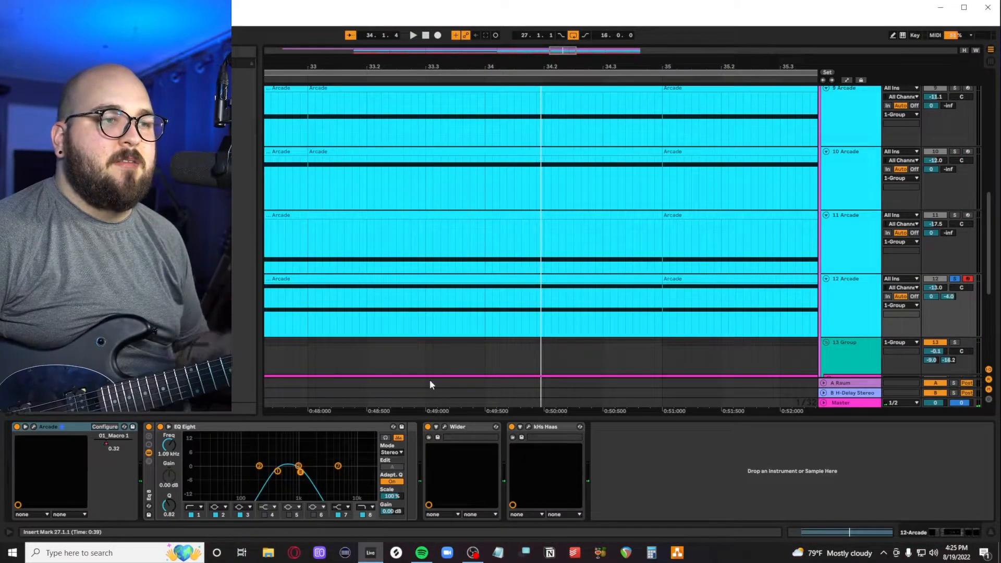
click(458, 431)
click(541, 428)
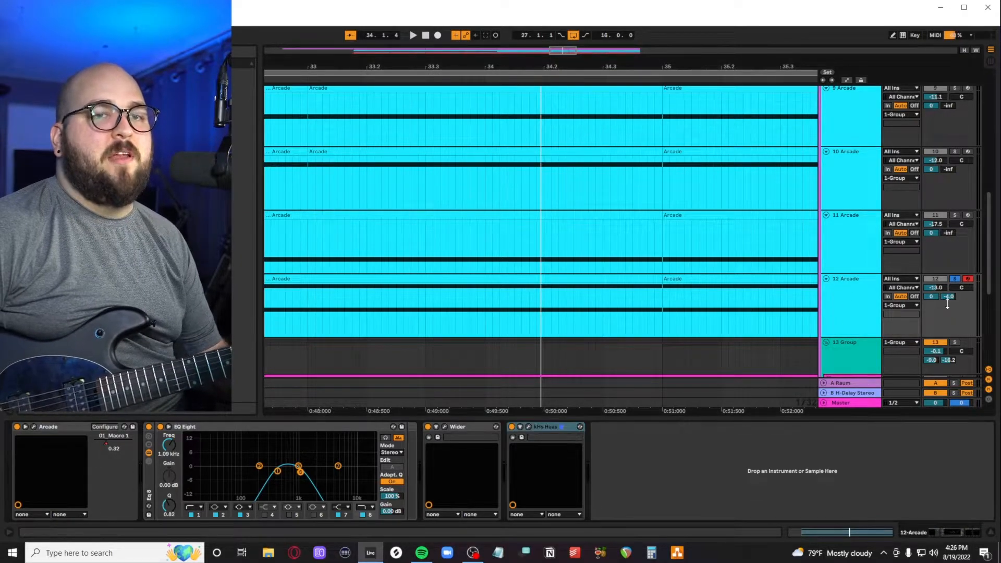
Step: Solo the 8 Kontakt track together with Arcade tracks 9 to 12 and play them as one layer
scroll(855, 295, up, 3)
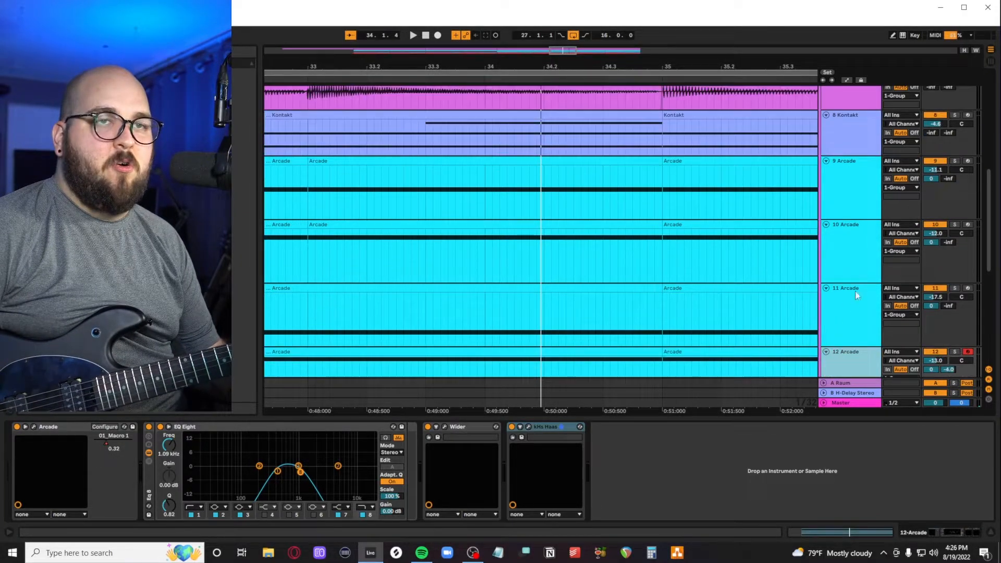
click(866, 140)
click(954, 115)
scroll(555, 244, down, 5)
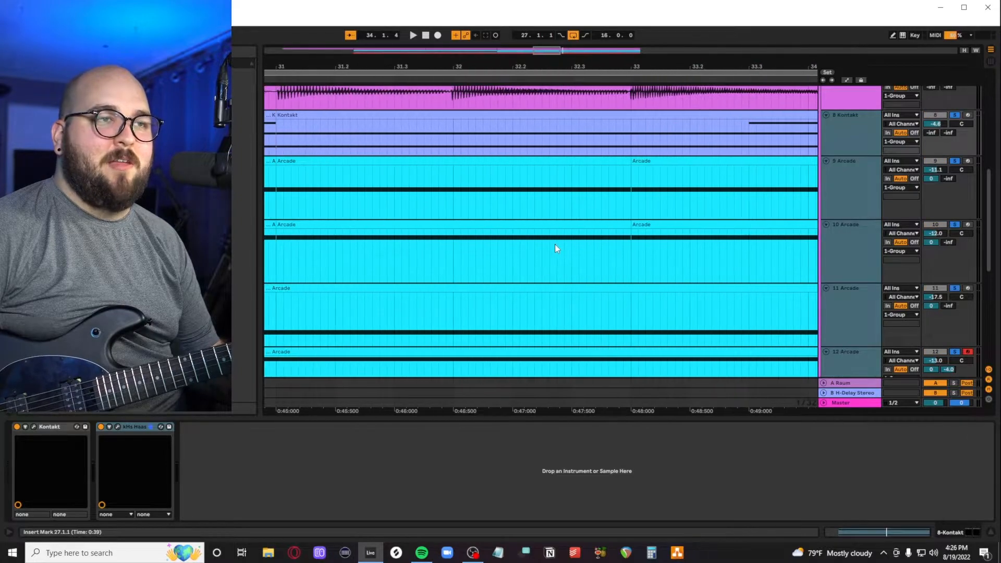
key(space)
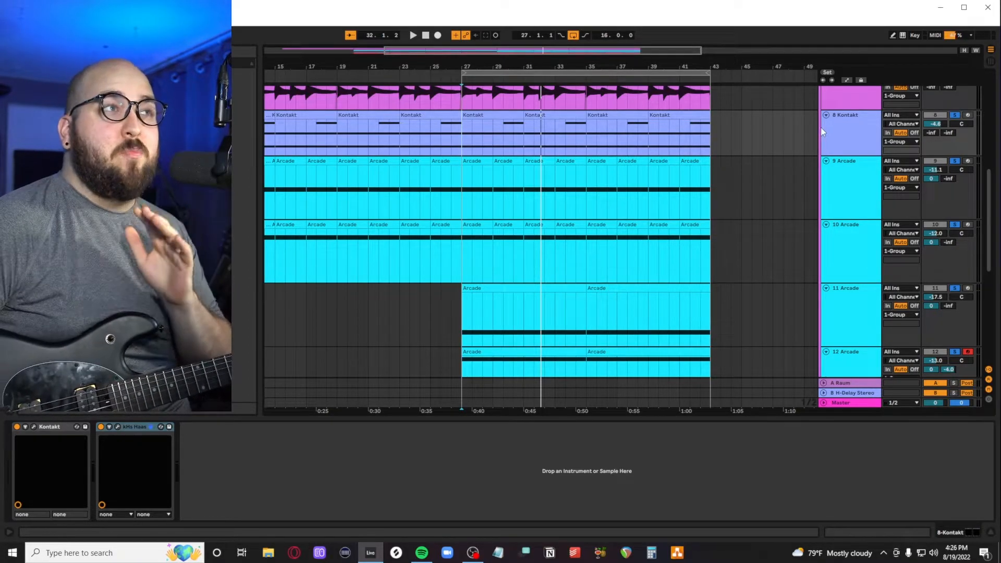
Step: Clear the solos on the Kontakt and Arcade tracks and bring the drum tracks into view
click(853, 260)
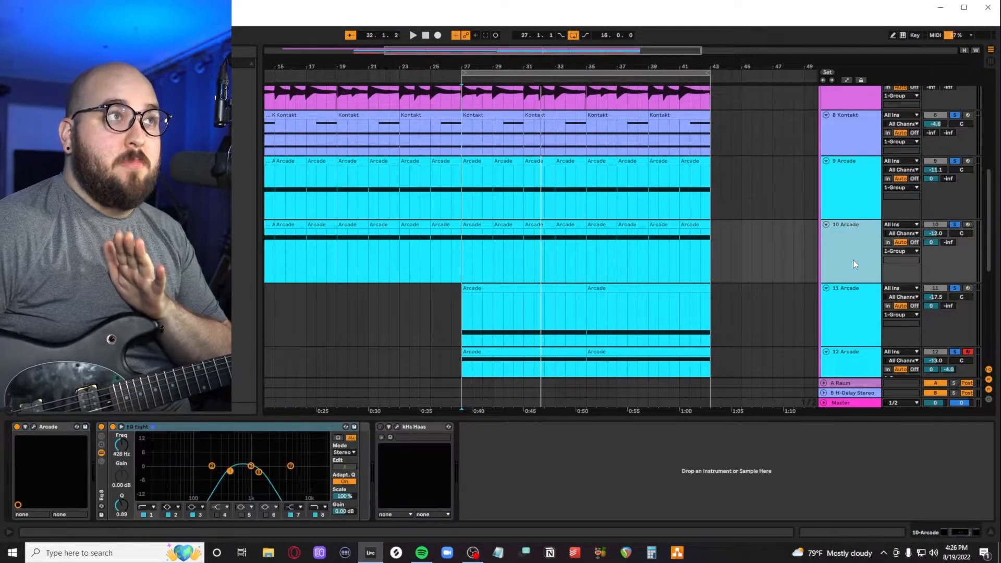
click(955, 114)
click(773, 167)
scroll(661, 277, down, 10)
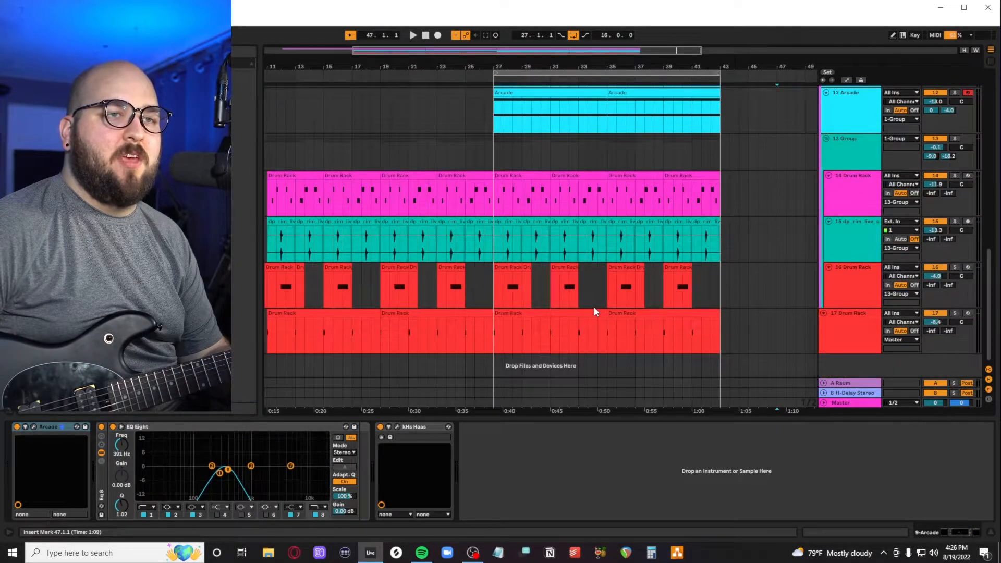
Step: Set the playback start at bar 27 on the 17 Drum Rack track and solo that track
click(840, 286)
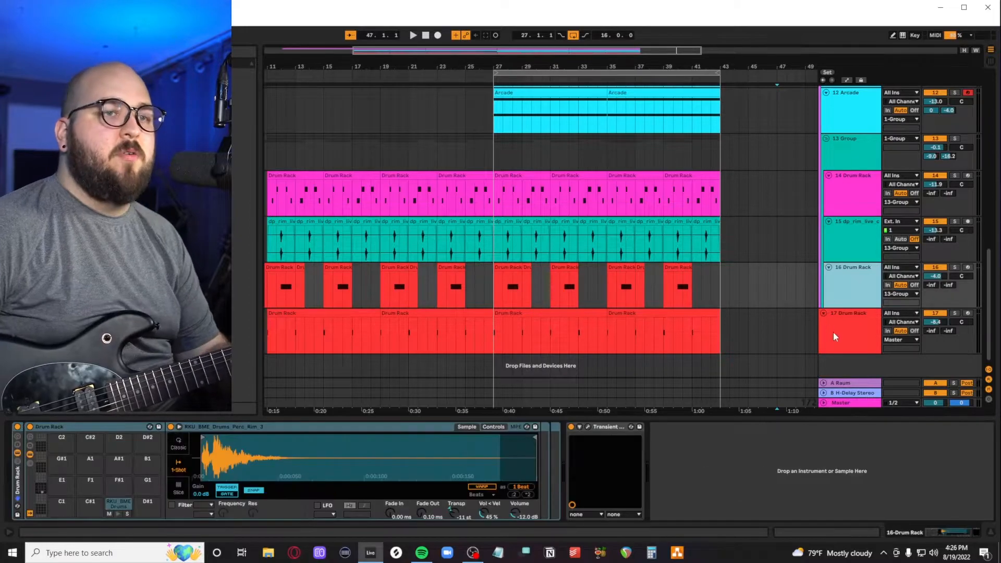
click(492, 337)
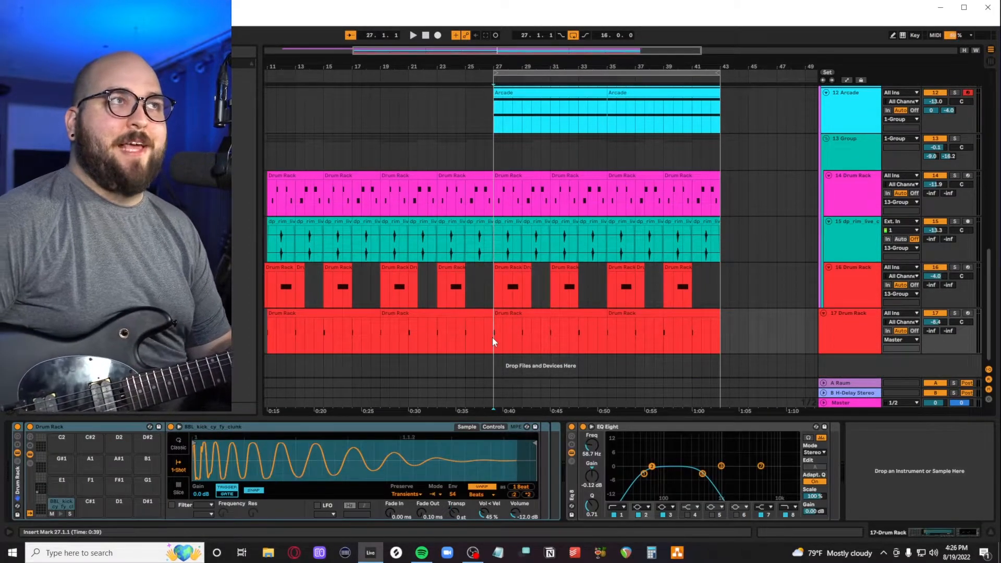
click(954, 314)
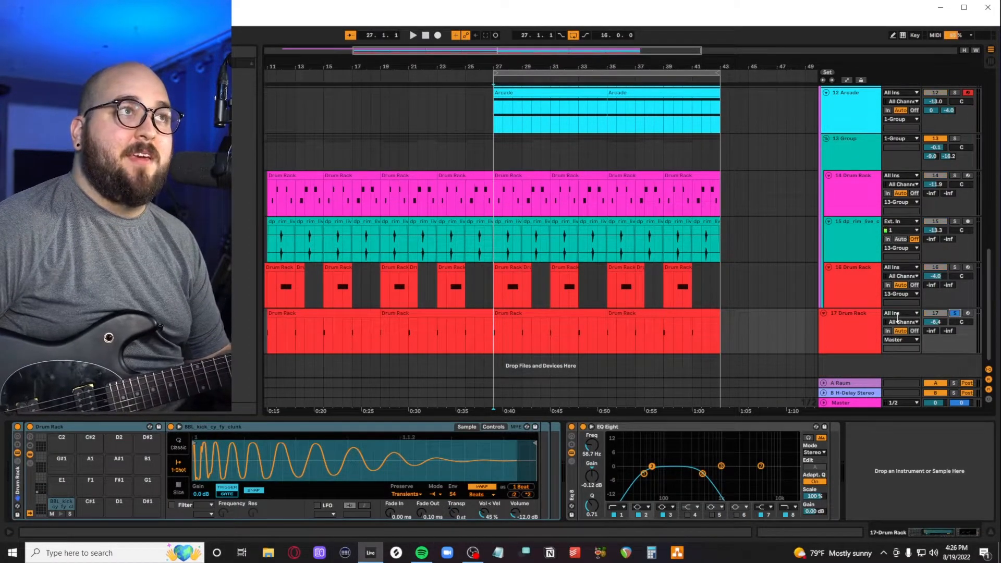
Step: Show the sidechain Compressor on 1 Group and play from bar 27 to watch it respond to the kick
scroll(874, 301, up, 10)
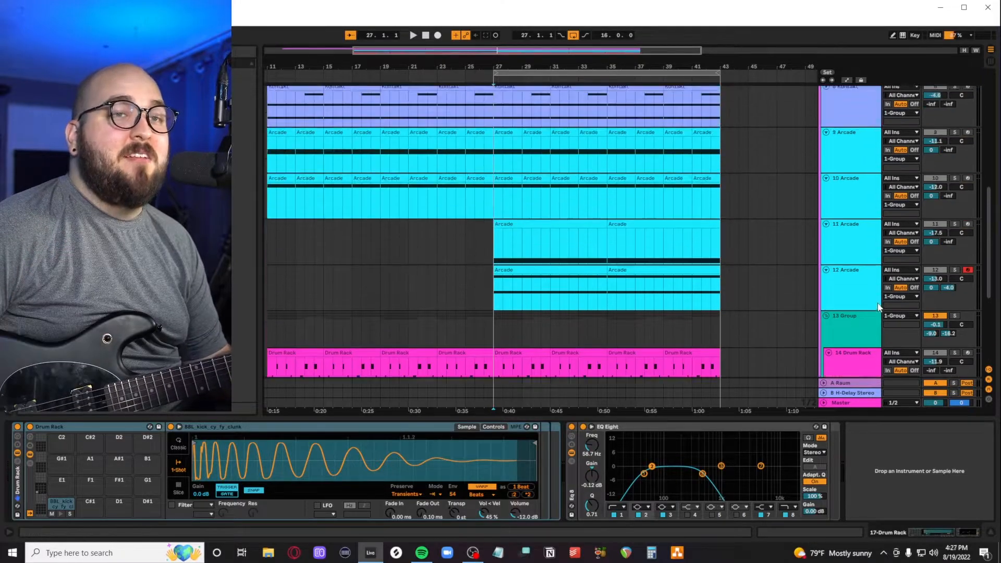
scroll(853, 168, down, 5)
scroll(853, 165, up, 8)
click(850, 112)
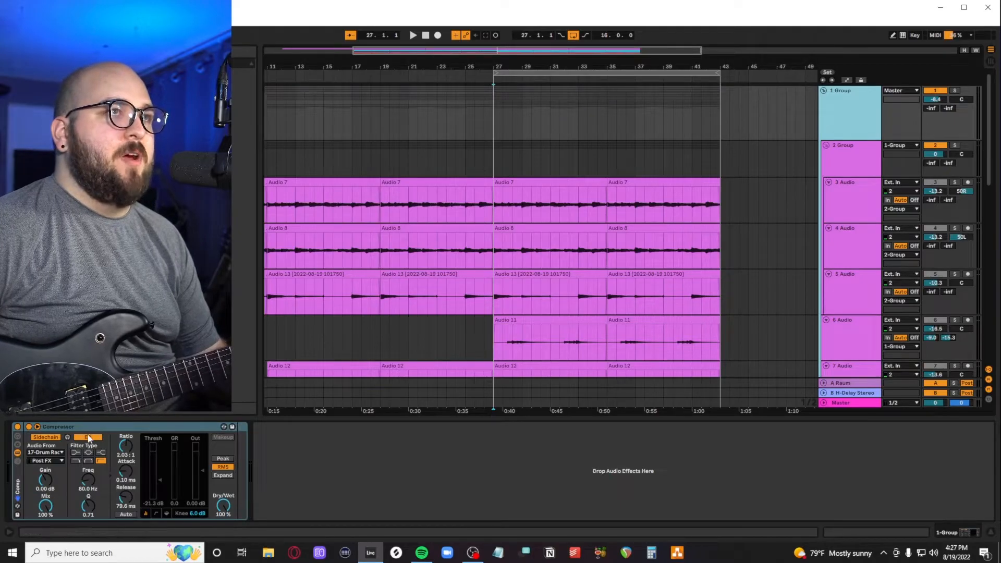
click(492, 115)
key(space)
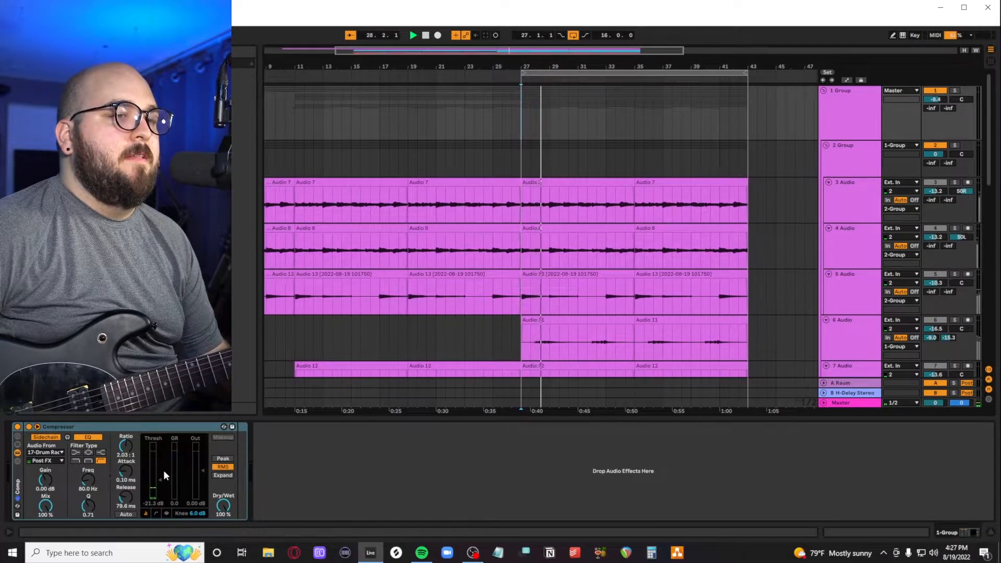
key(space)
Step: Return to the 17 Drum Rack track and examine its kick sample and EQ Eight
scroll(745, 218, down, 2)
scroll(743, 220, down, 5)
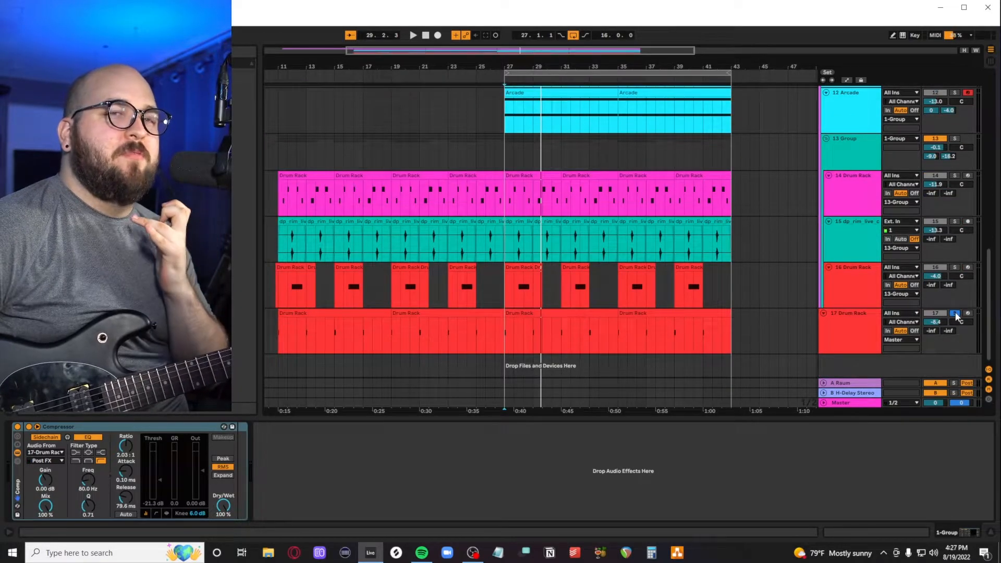
click(849, 328)
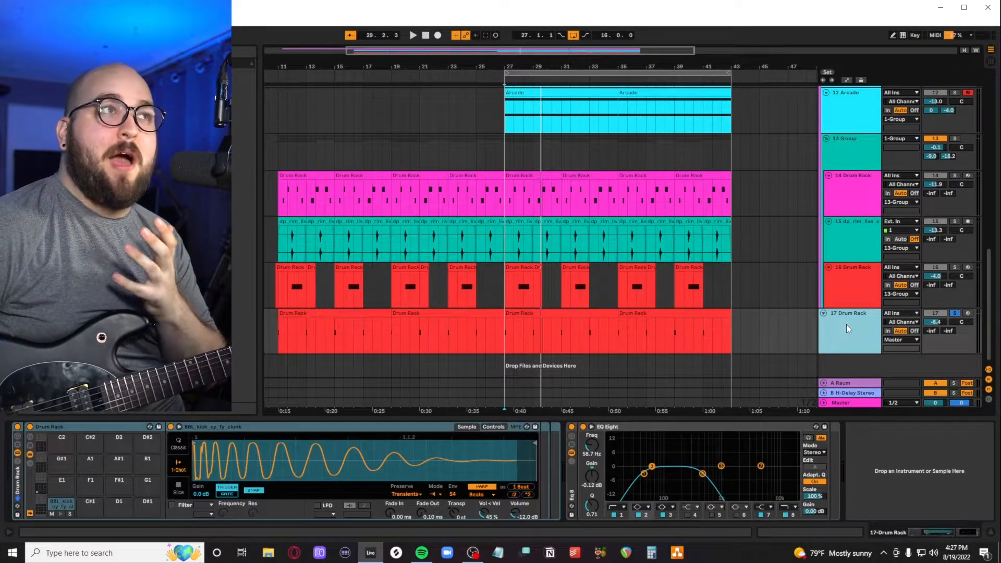
Step: Clear the 17 Drum Rack solo and look through the devices on 13 Group and its tracks 14, 15 and 16
click(818, 192)
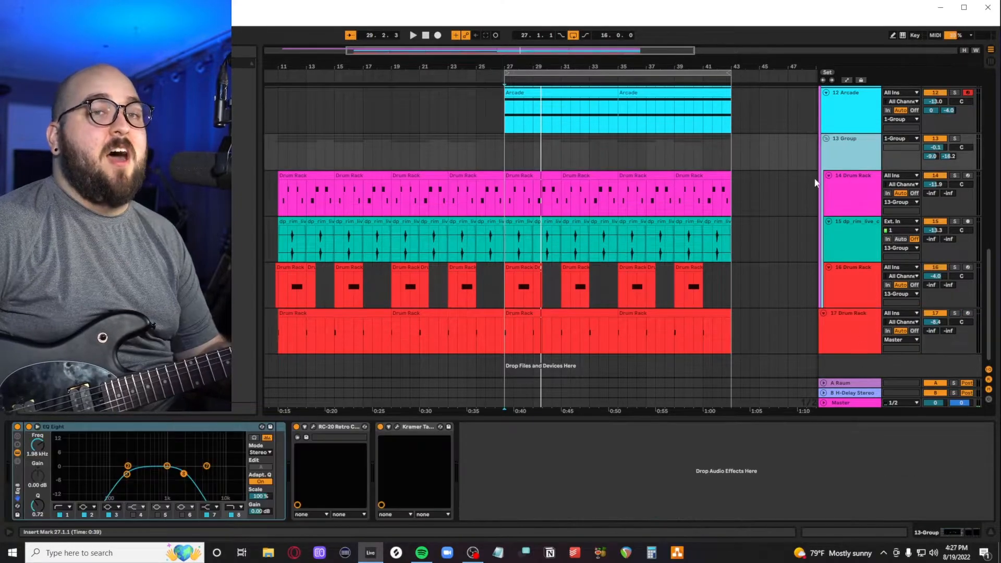
click(860, 179)
click(858, 240)
click(848, 289)
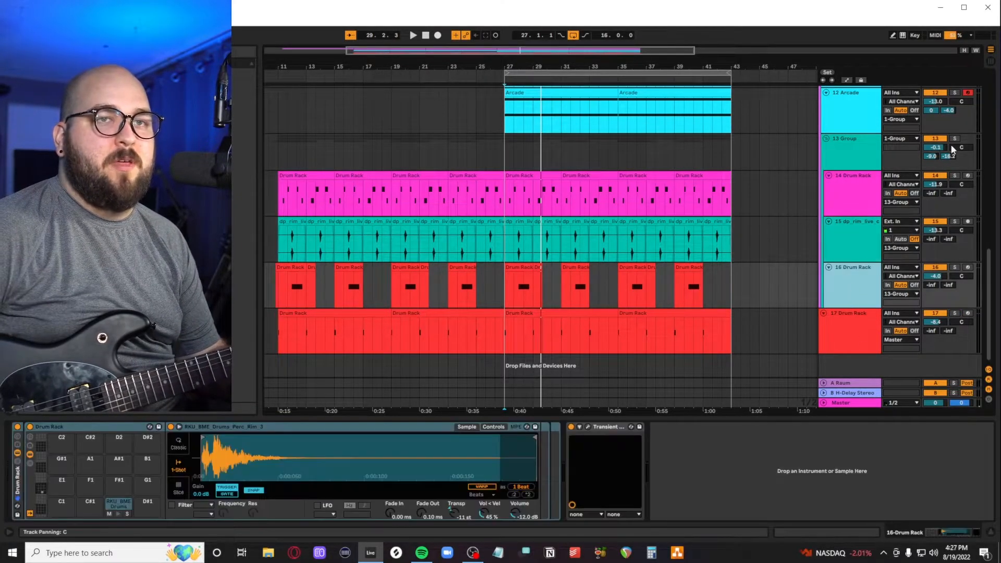
Step: Solo the 13 Group drums and play them from bar 27
click(954, 139)
click(836, 151)
click(506, 198)
key(space)
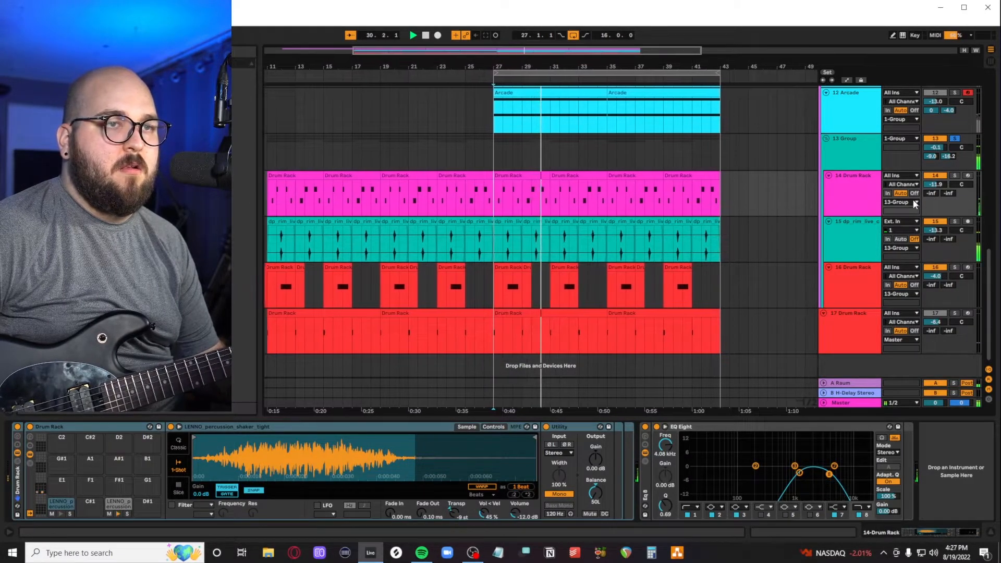
Step: Solo the 15 dp_rim_live_clappy track and set its playback start at bar 27
click(954, 221)
click(505, 243)
scroll(506, 243, up, 5)
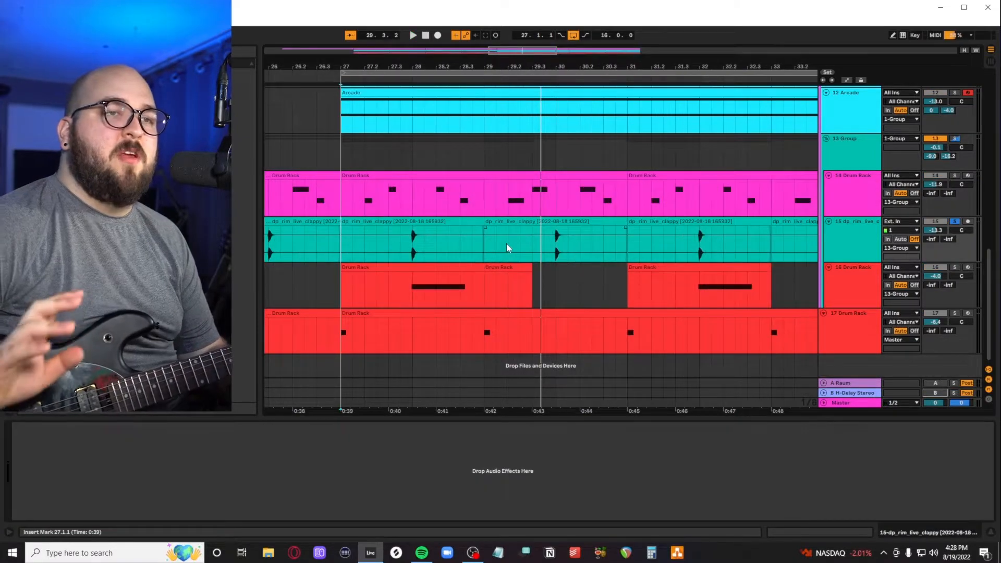
Step: Play the soloed rim clap, switch the solo to 16 Drum Rack, and play it while examining its Perc_Rim sample
key(space)
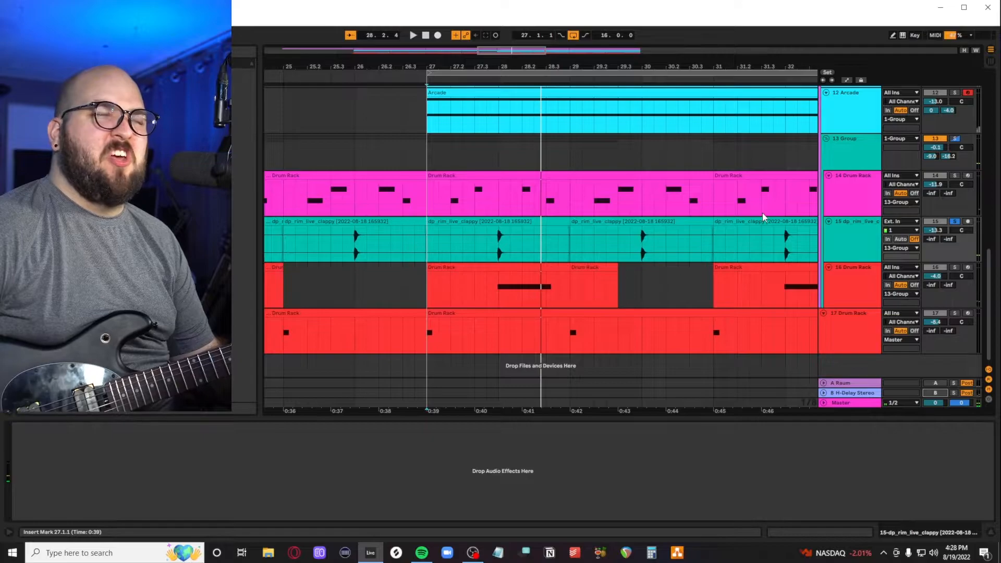
click(839, 286)
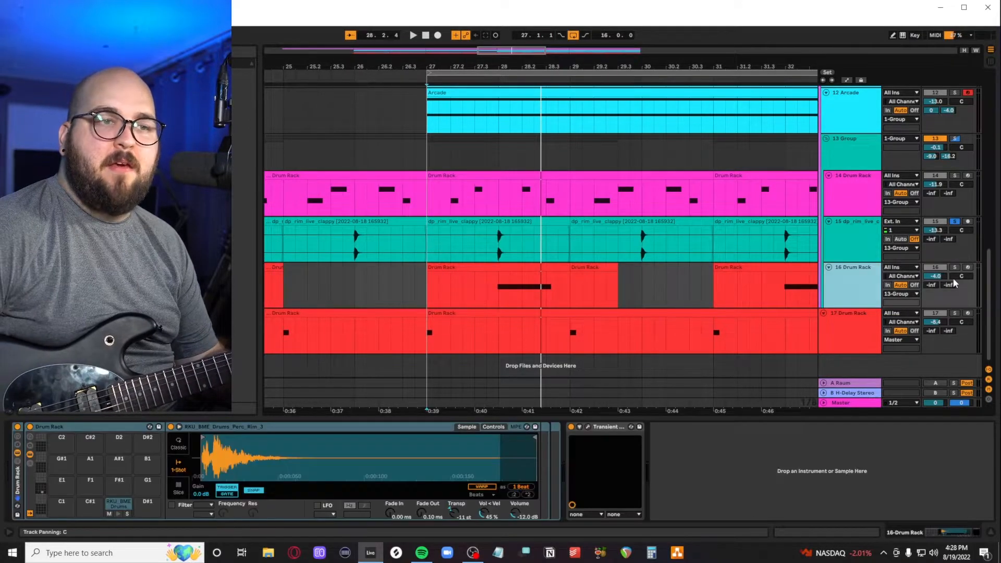
click(953, 267)
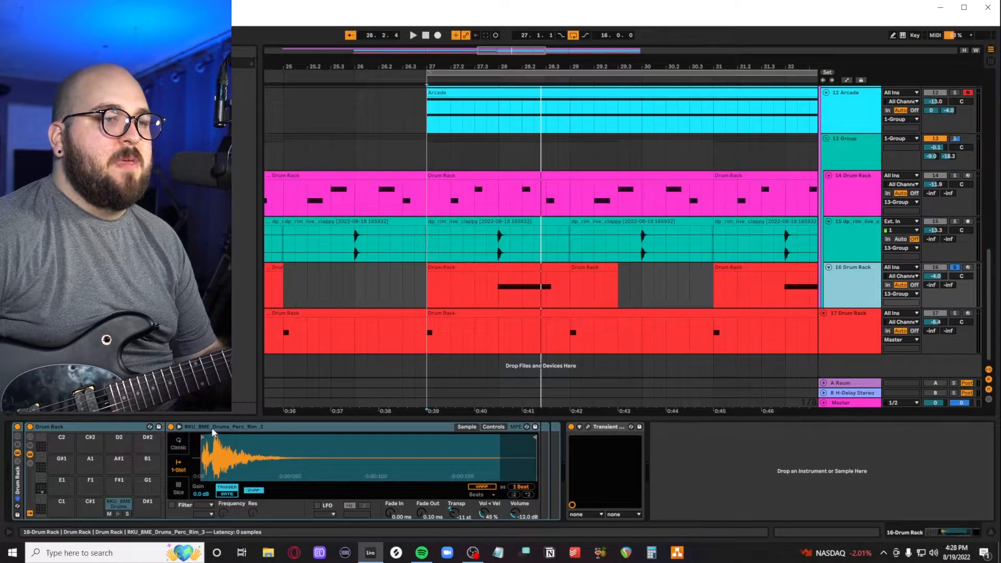
click(954, 222)
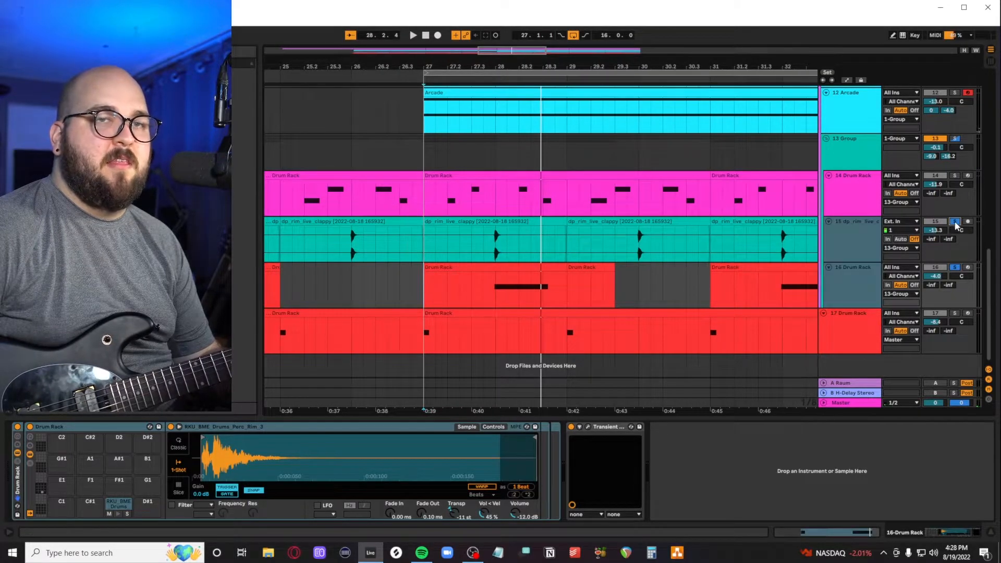
key(space)
key(space)
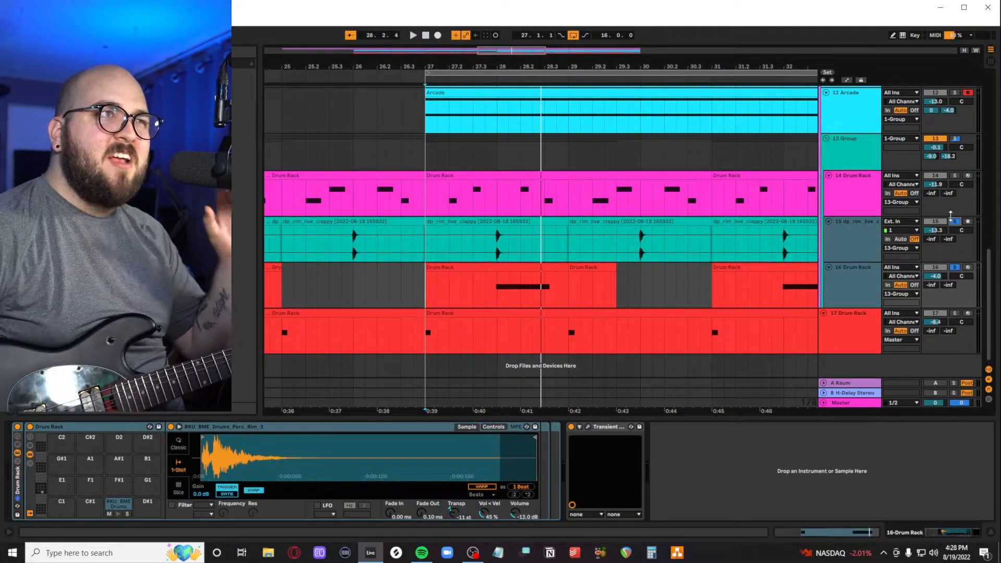
Step: Solo the 14 Drum Rack shakers, play them from bar 27 and bypass their EQ Eight
click(951, 220)
click(951, 170)
click(870, 196)
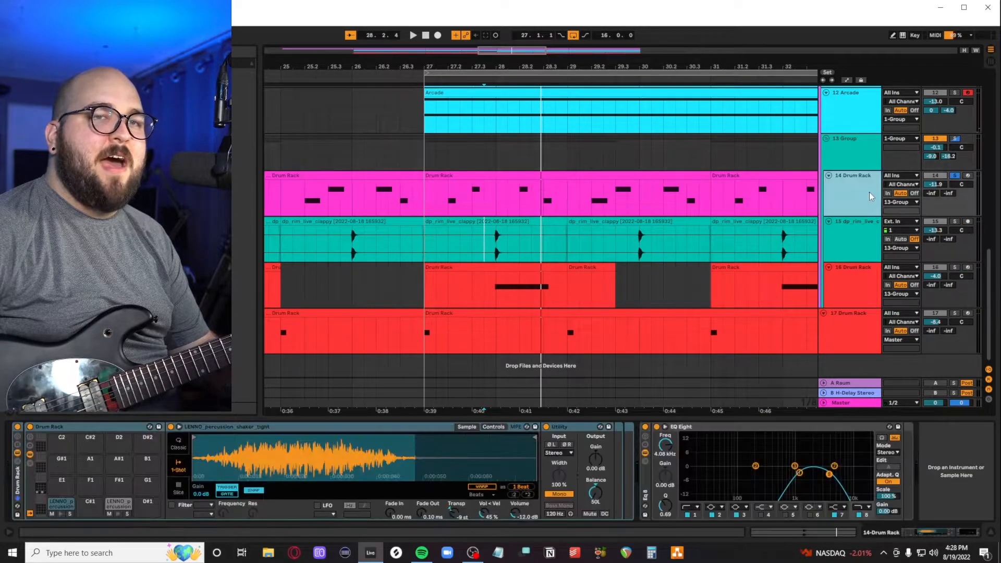
click(421, 201)
key(space)
click(656, 426)
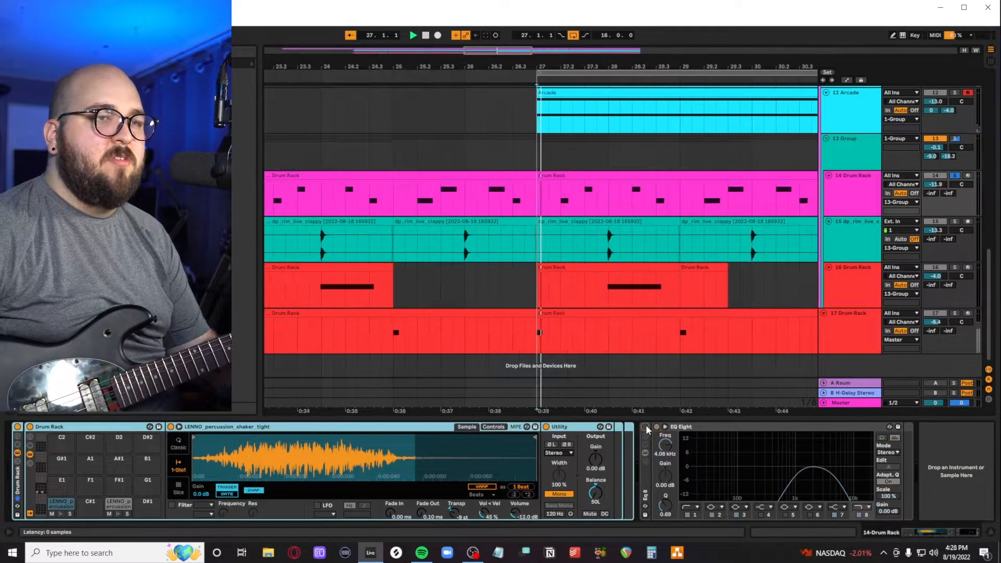
Step: Examine the two LENNO_percussion_shaker_tight pads, comparing their transposition and Utility balance, and check the track's EQ Eight
click(59, 506)
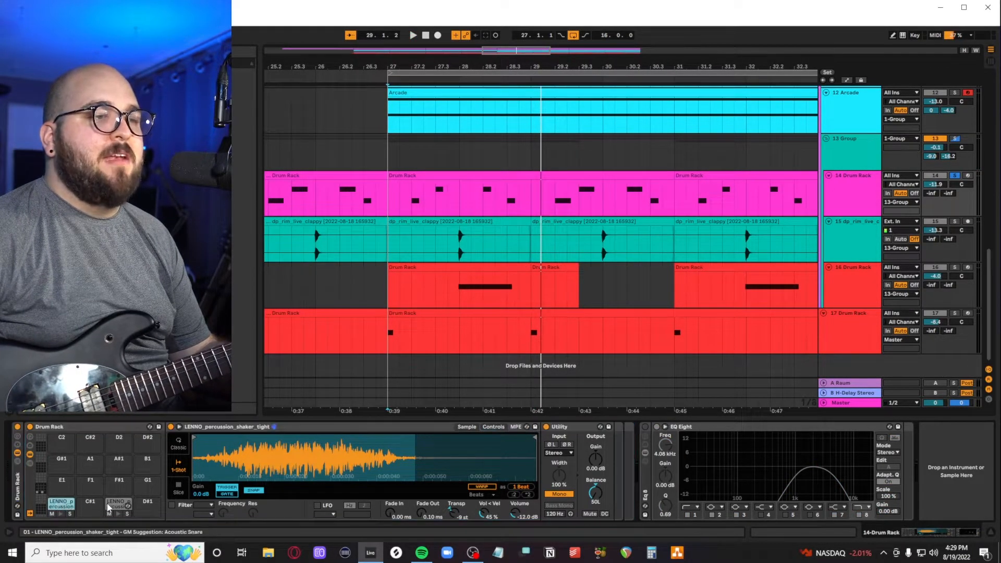
click(59, 511)
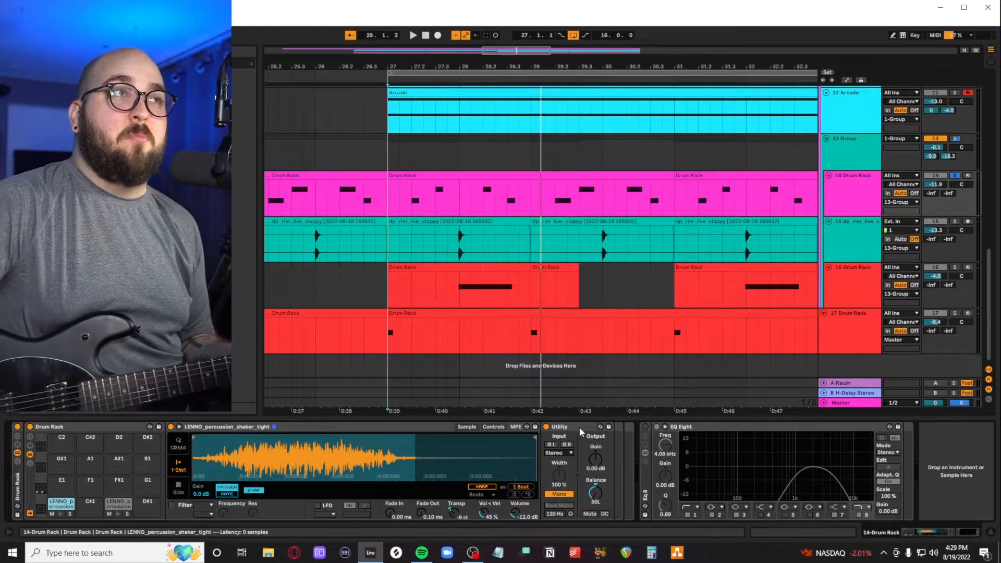
click(580, 427)
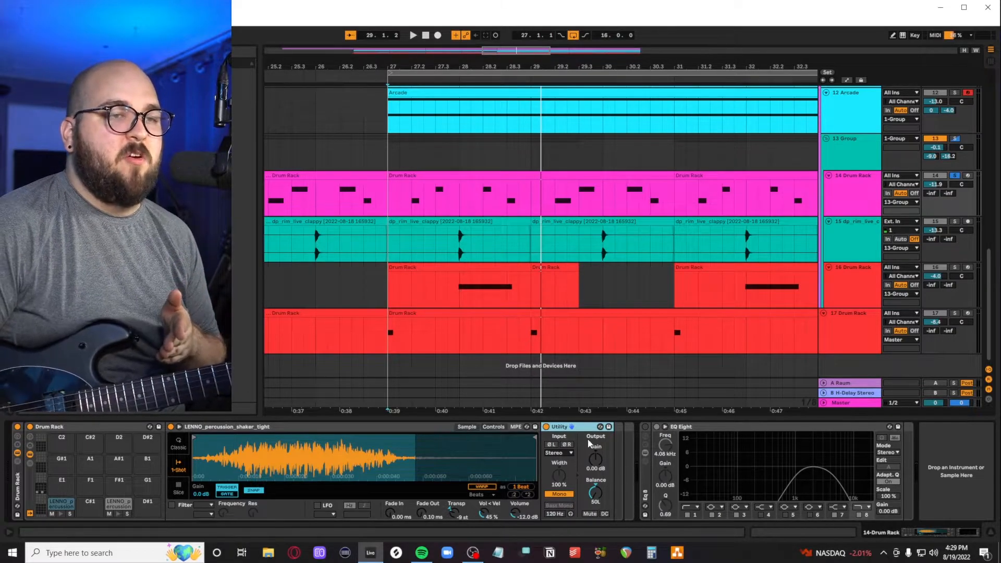
click(120, 510)
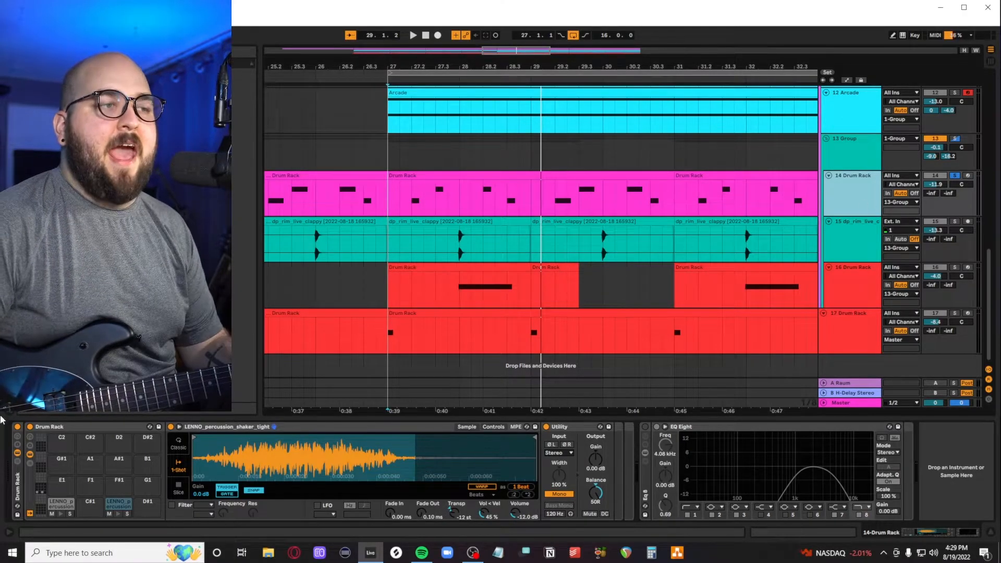
click(21, 479)
click(715, 433)
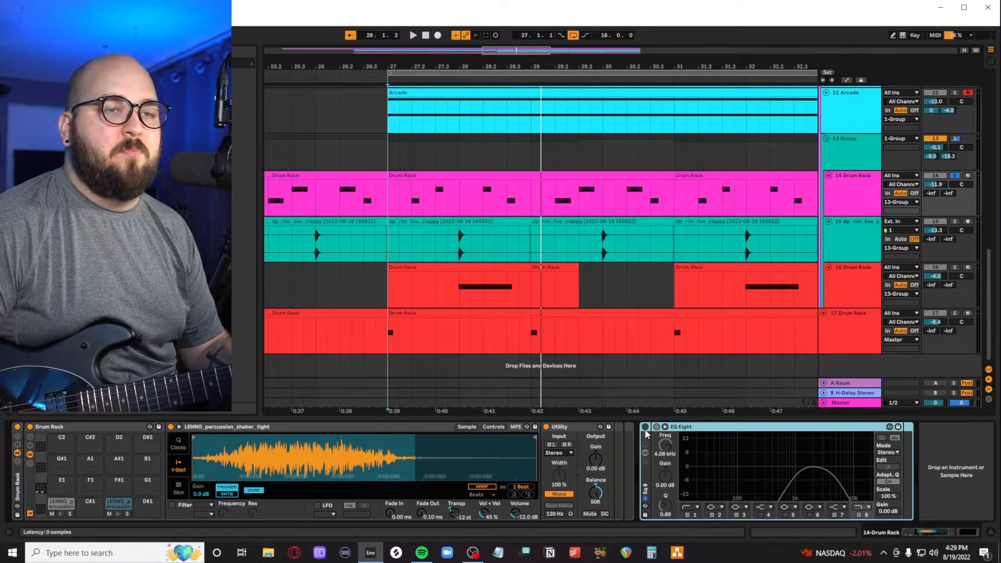
Step: Show the 13 Group's effect chain and play the whole drum group from bar 27 with its effects bypassed
click(845, 153)
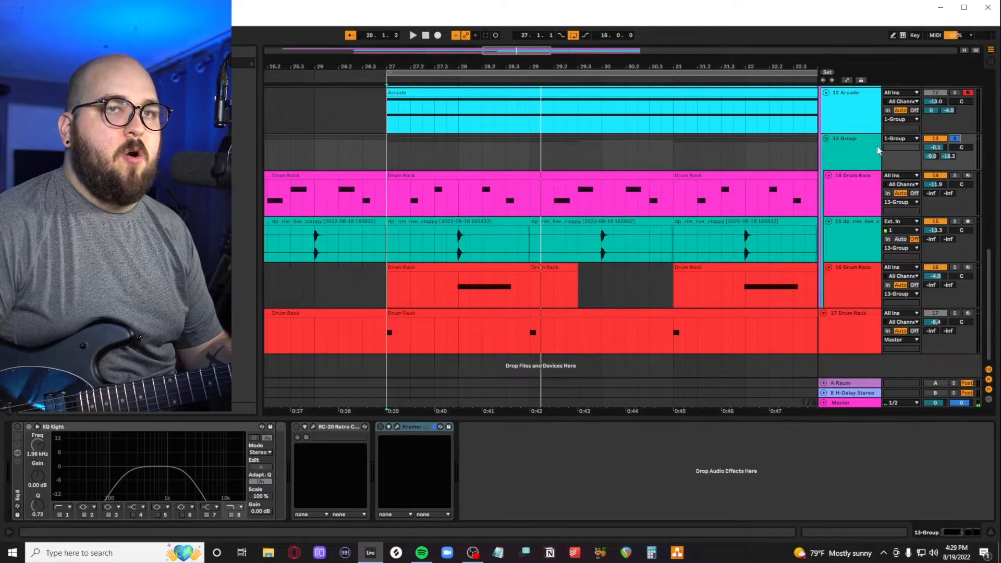
key(space)
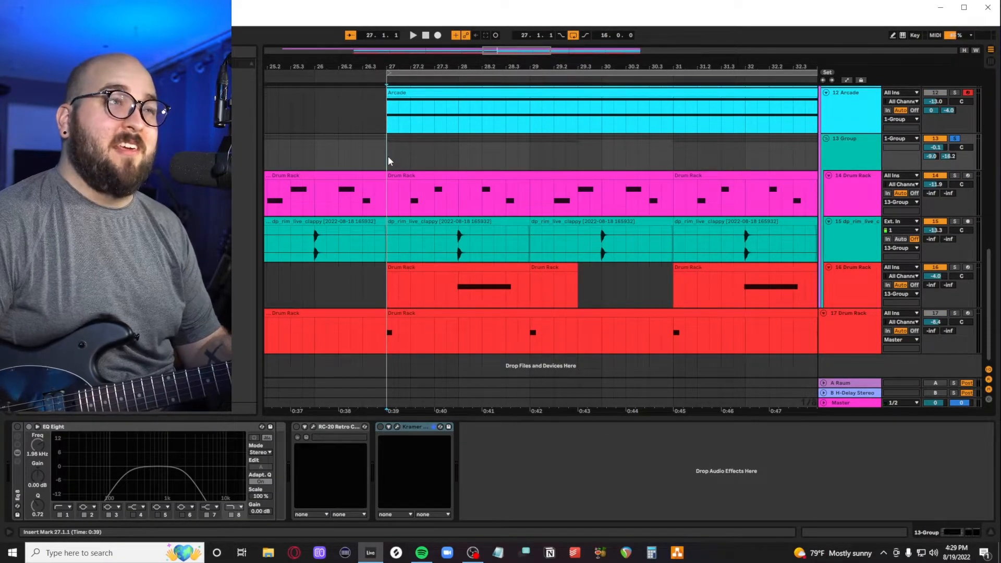
key(space)
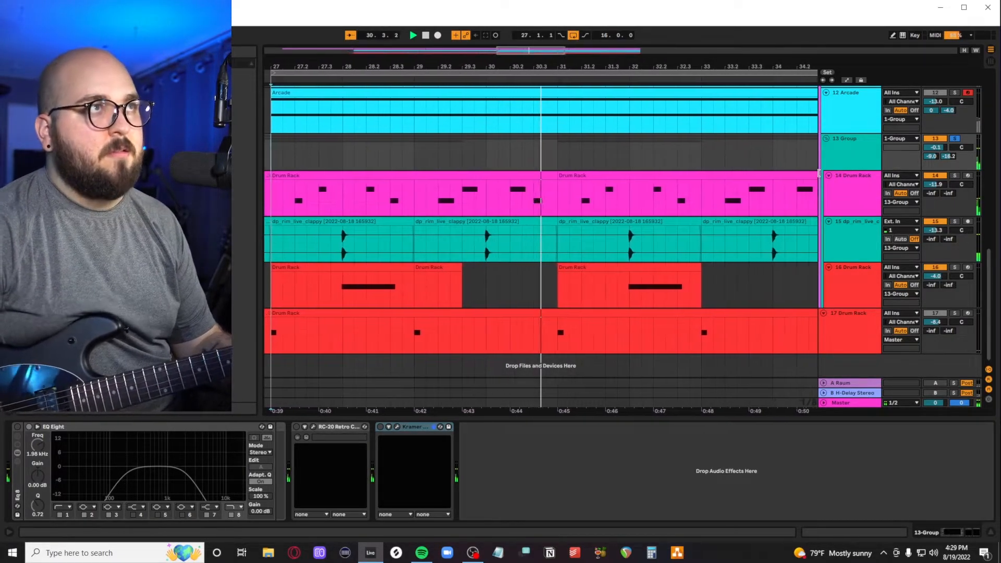
Step: Switch on the EQ Eight and RC-20 Retro Color on 13 Group and review the RC-20 settings
click(18, 428)
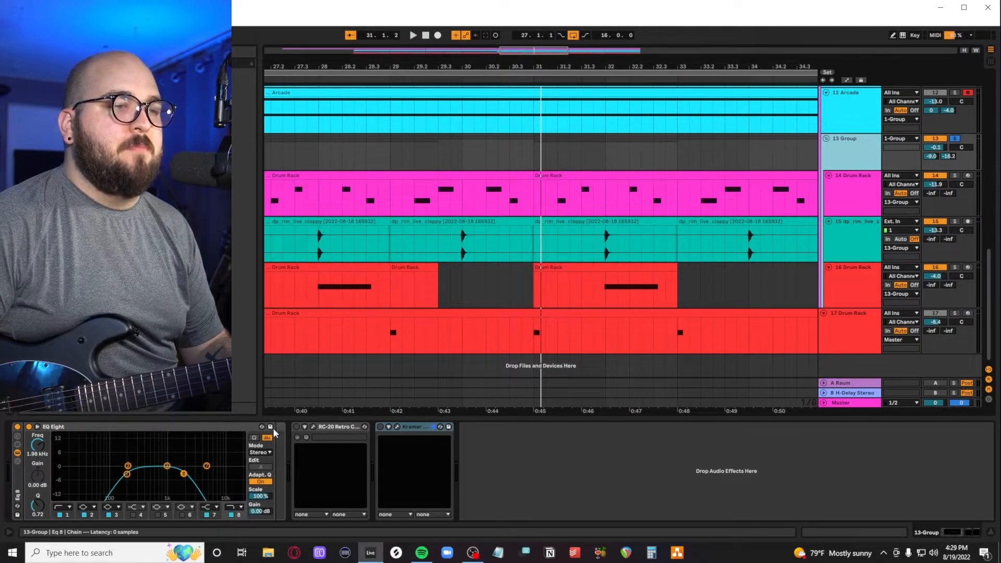
click(296, 426)
click(312, 427)
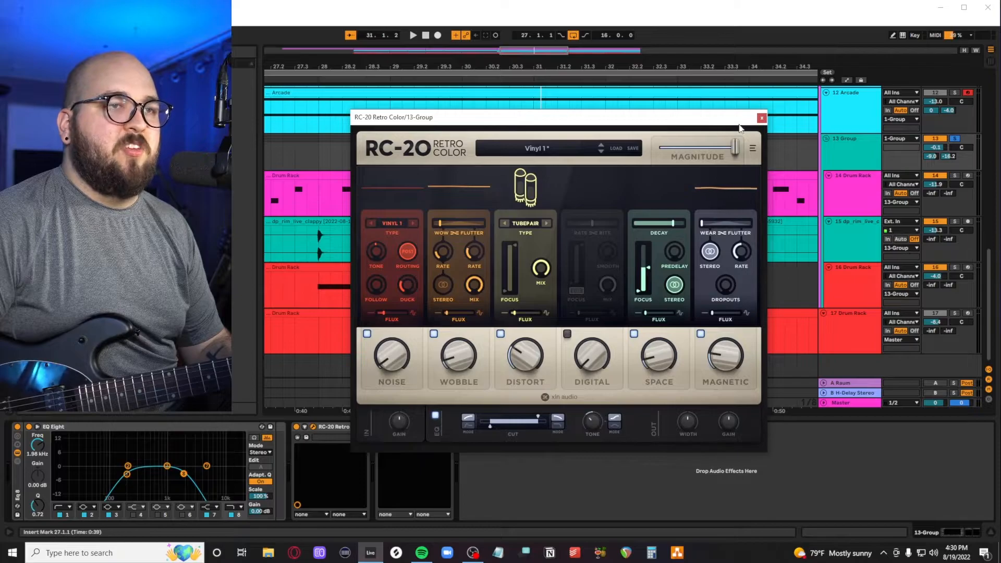
click(761, 118)
Step: Switch on Kramer Tape on 13 Group, review its settings, and play the processed drums from bar 27
click(397, 426)
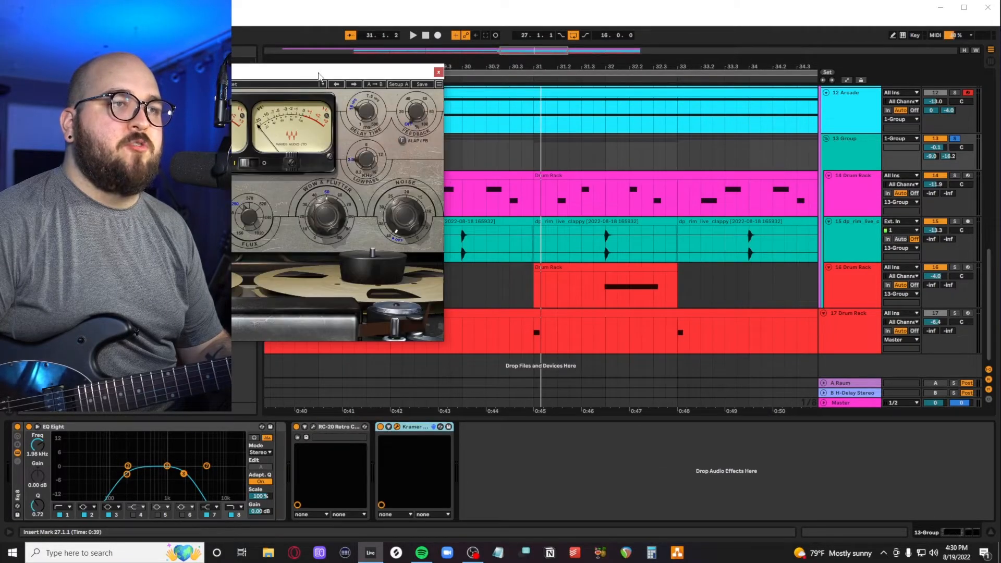
drag(318, 75, 753, 147)
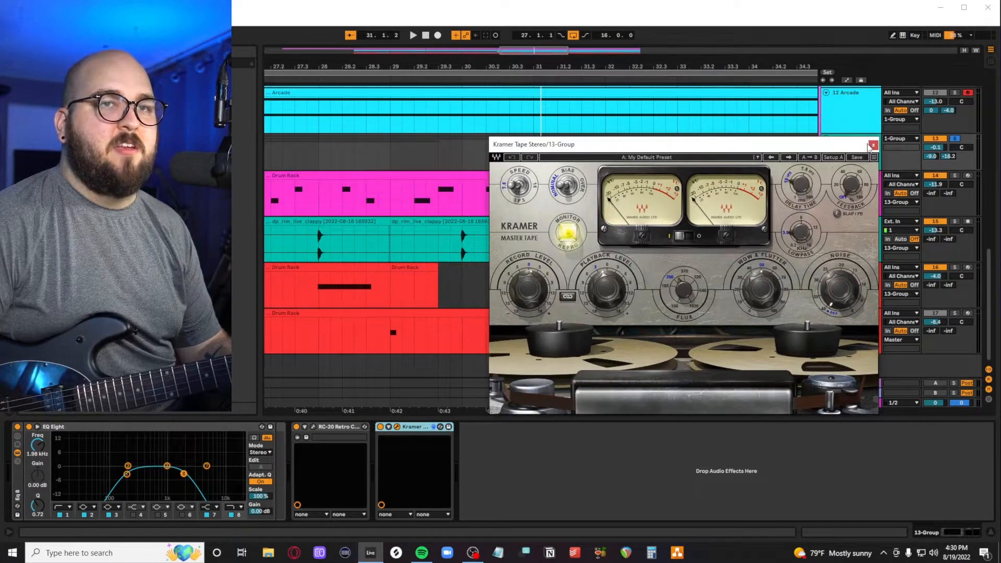
click(873, 145)
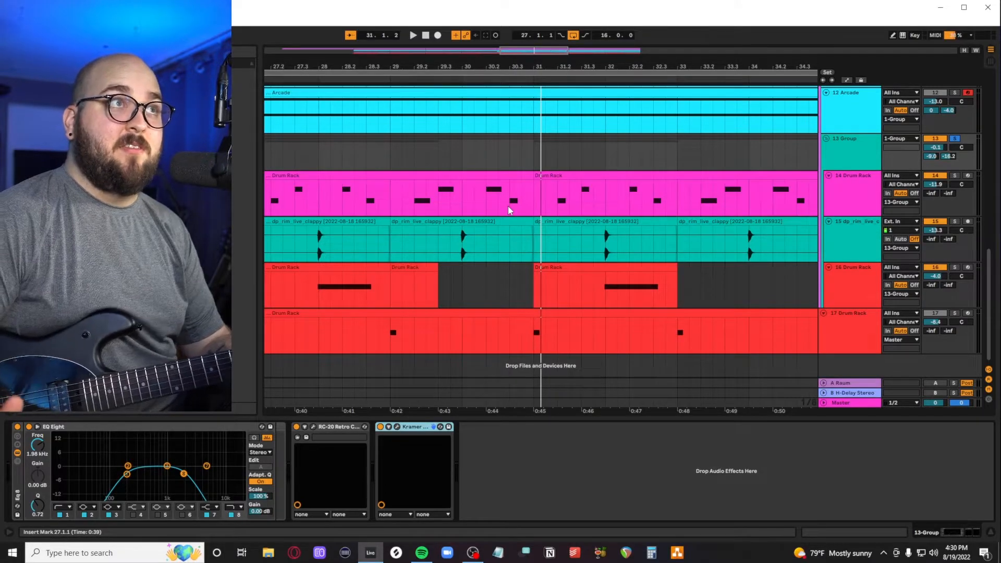
key(space)
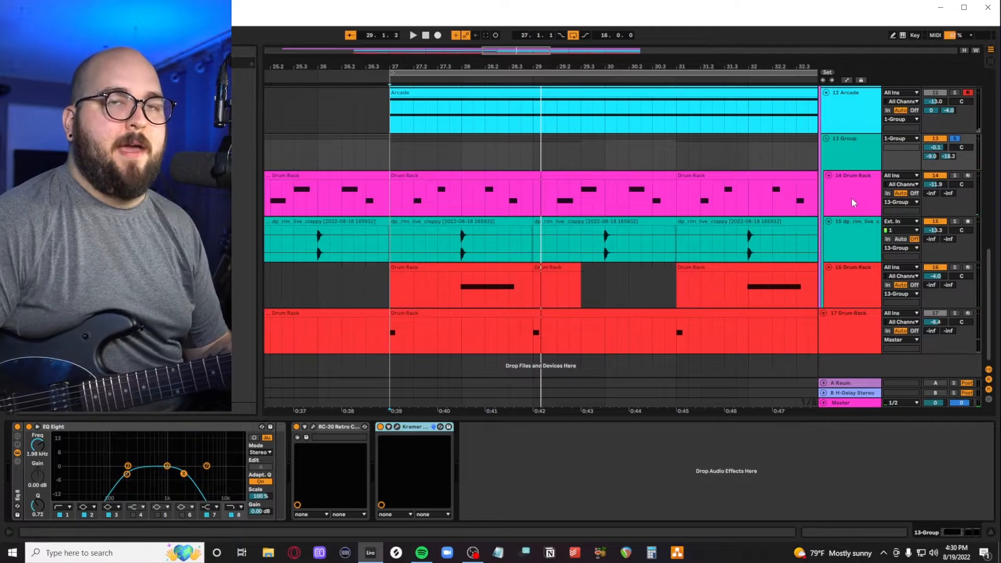
Step: Turn on the A Raum and B H-Delay Stereo returns and play the 13 Group drums through them from bar 27
click(846, 391)
click(845, 381)
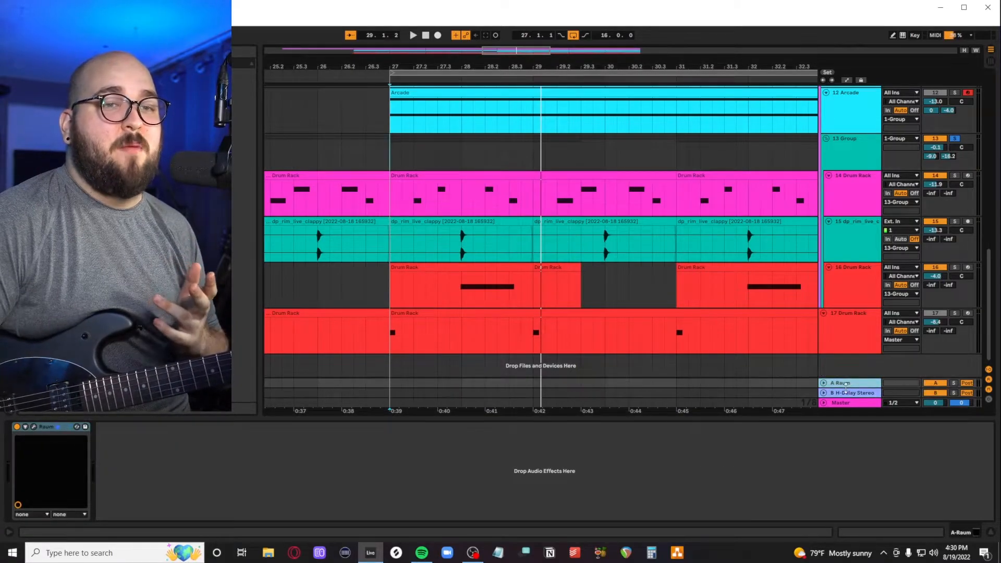
click(836, 394)
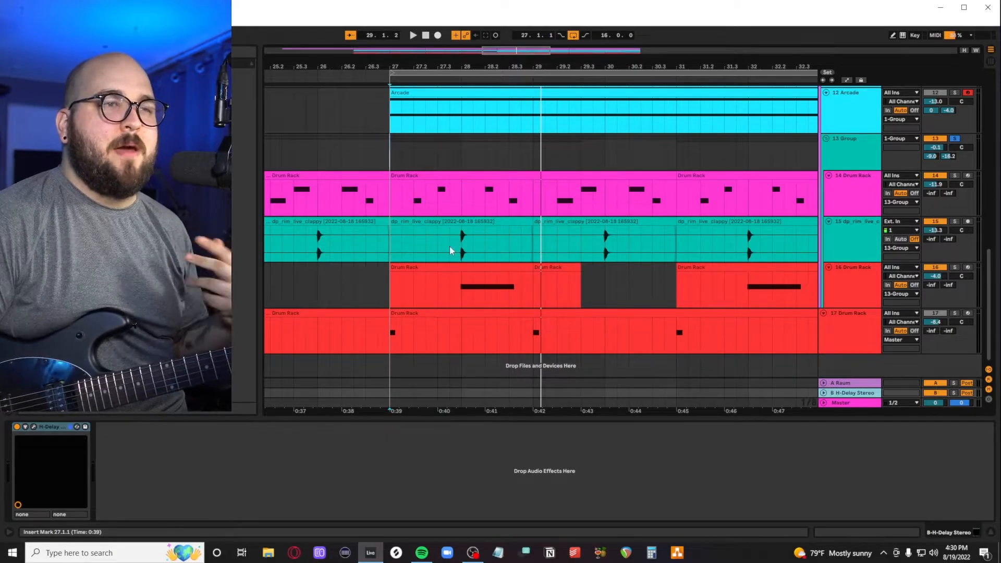
click(392, 154)
key(space)
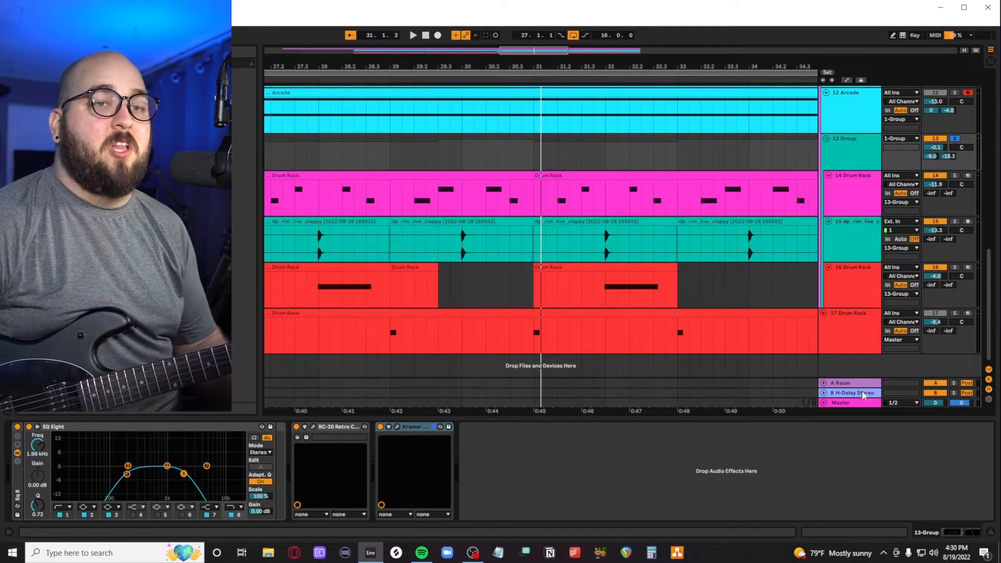
click(798, 395)
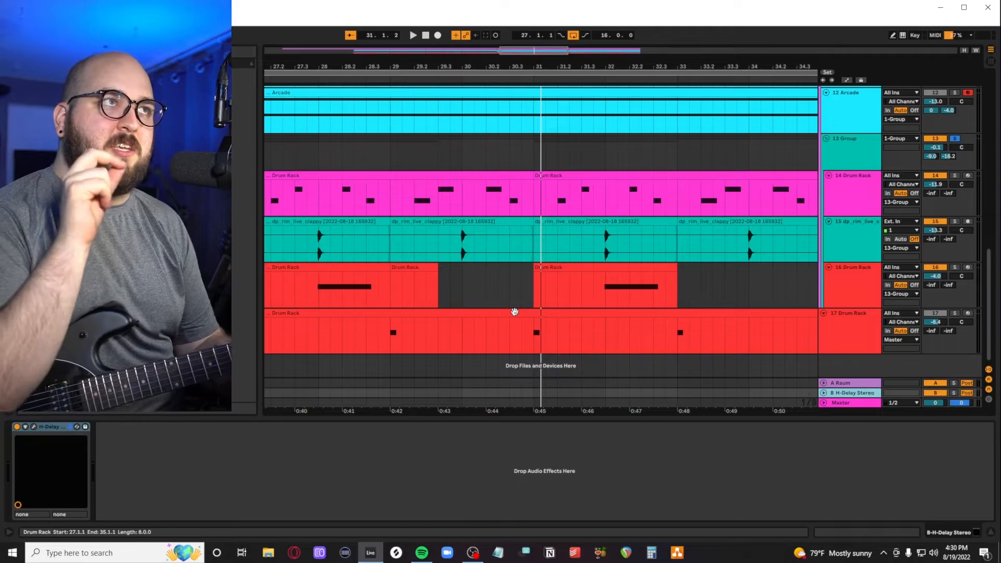
key(space)
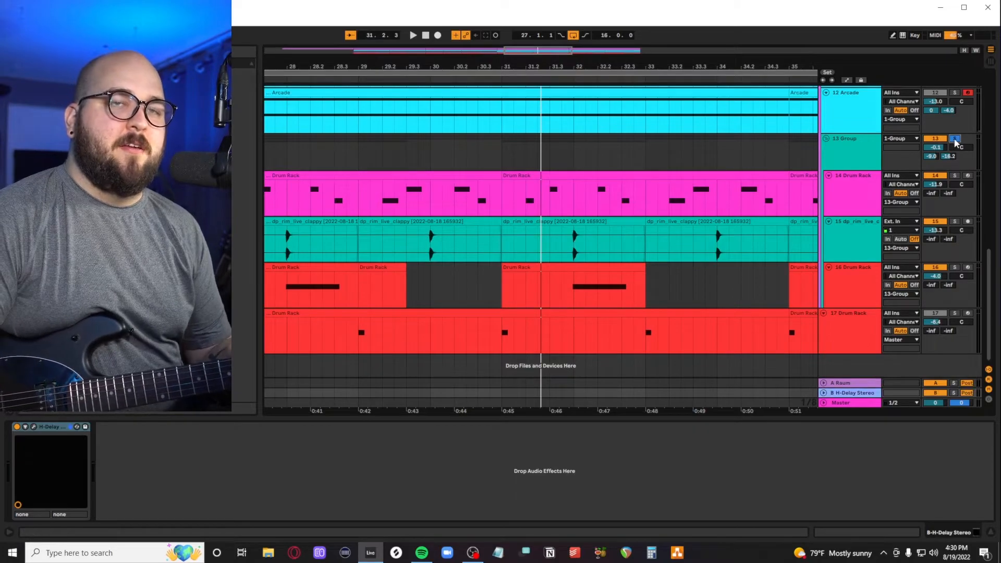
Step: Clear the 13 Group solo and examine the Master chain, opening its first Inf EQ and the Fresh Air plugin
click(613, 350)
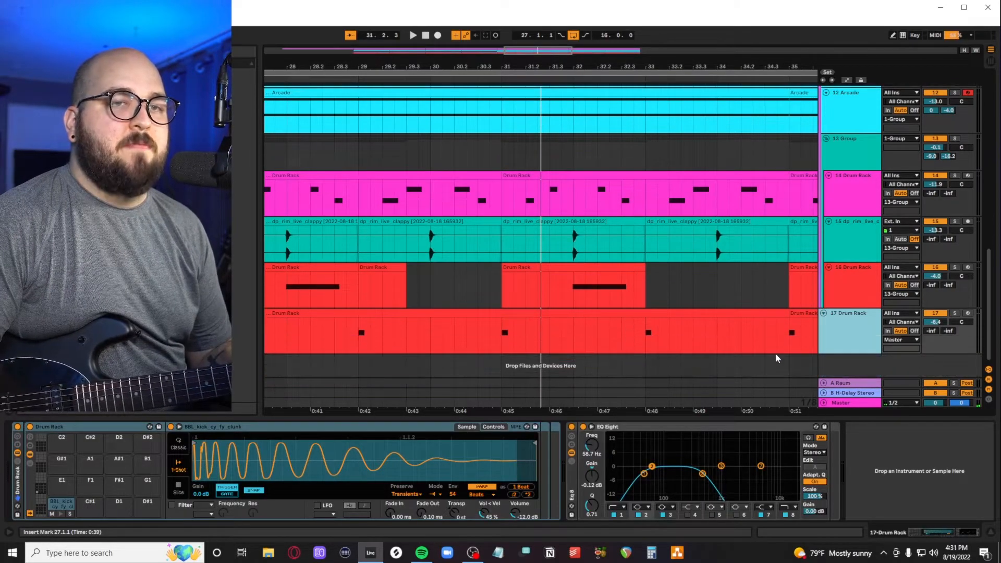
click(837, 403)
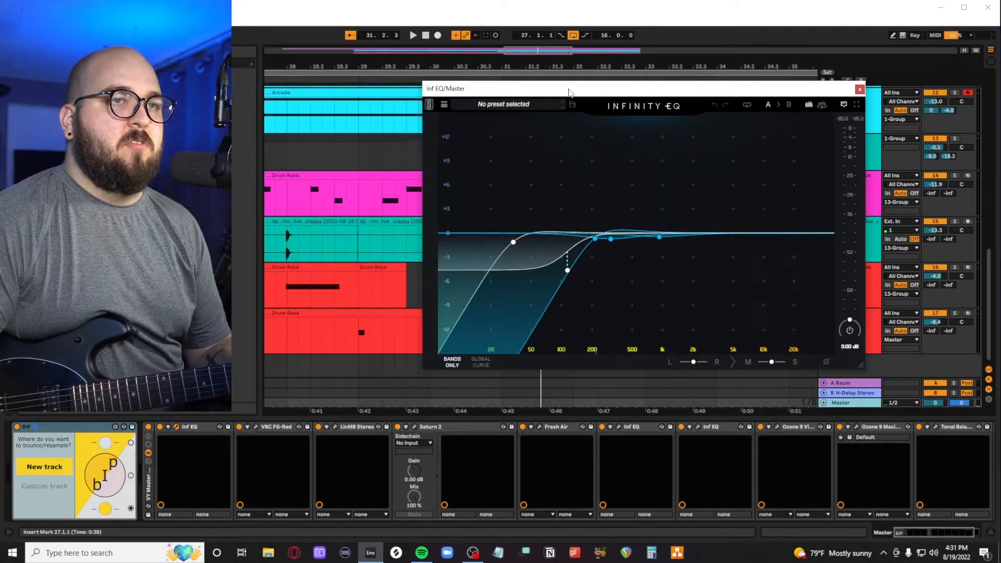
click(859, 91)
click(540, 427)
drag(417, 42, 641, 172)
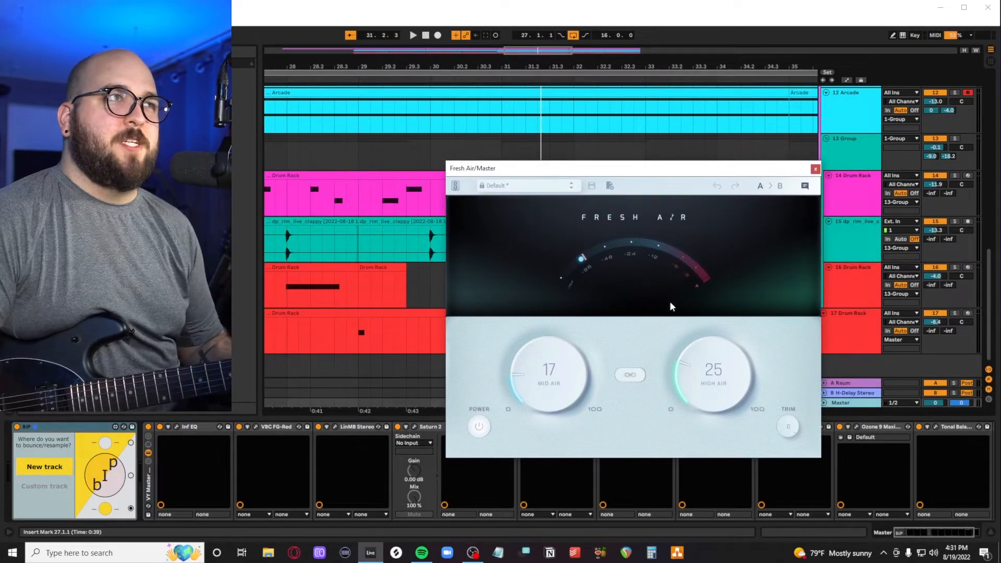
click(815, 169)
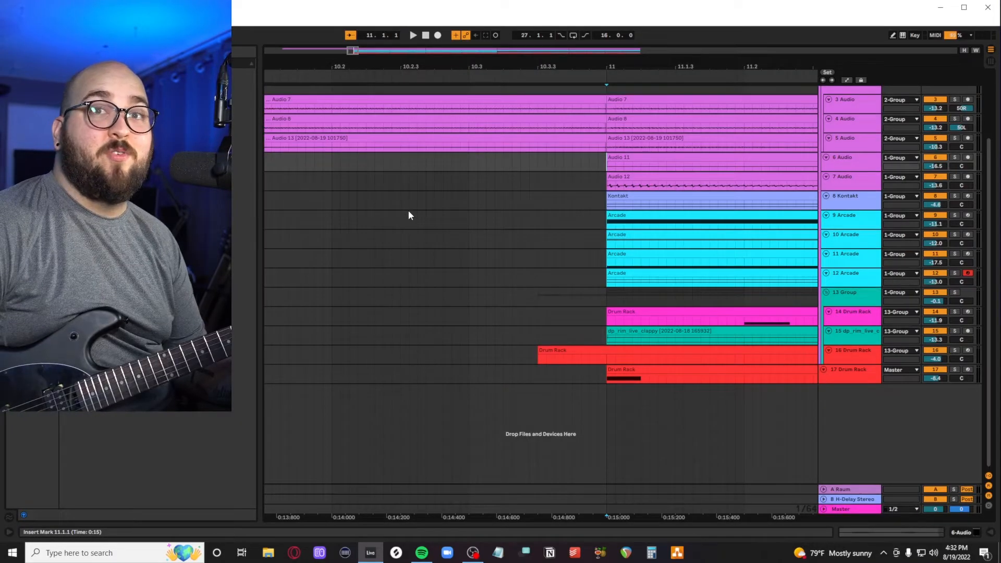
Step: Play the full arrangement with all tracks active from bar 3
scroll(408, 211, up, 3)
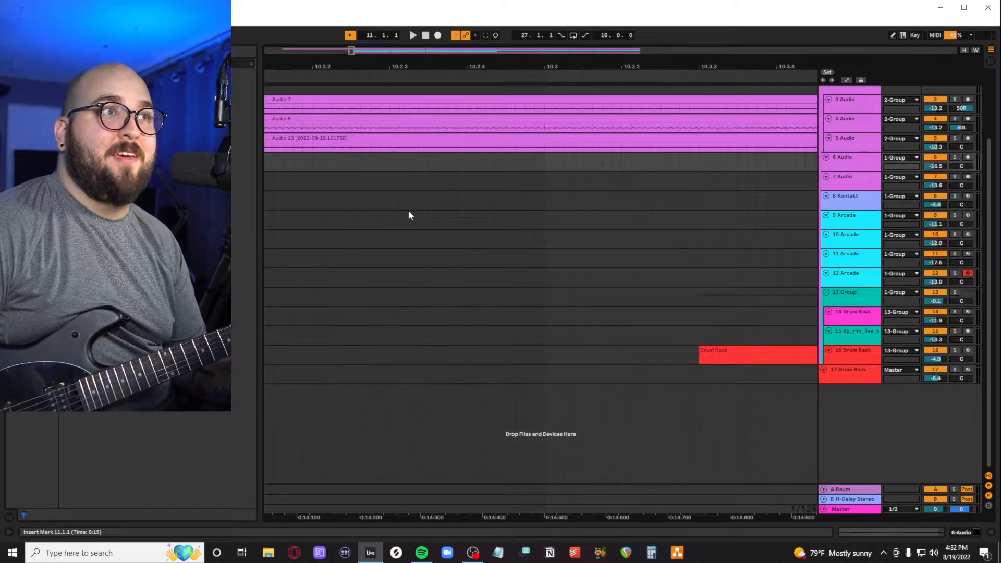
key(space)
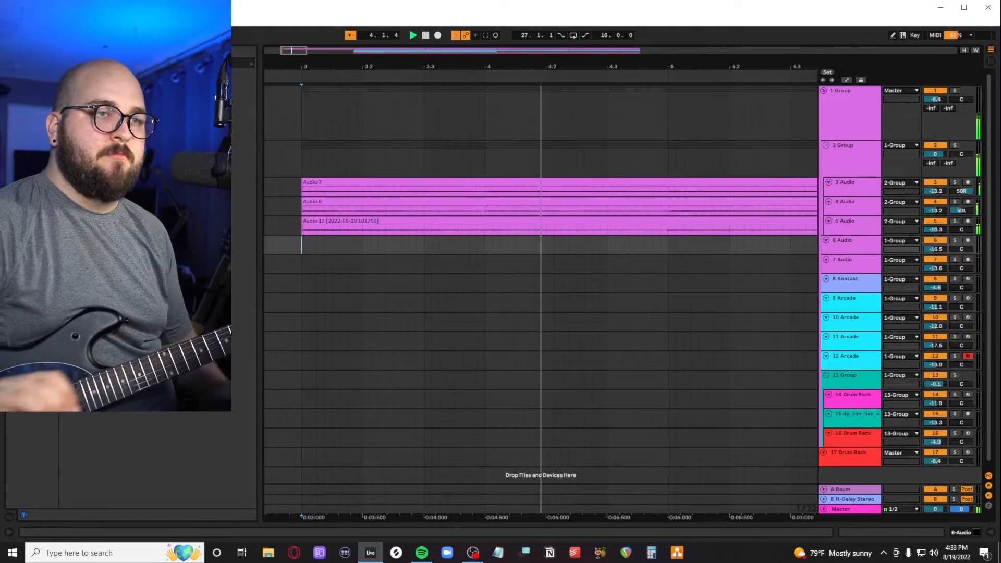